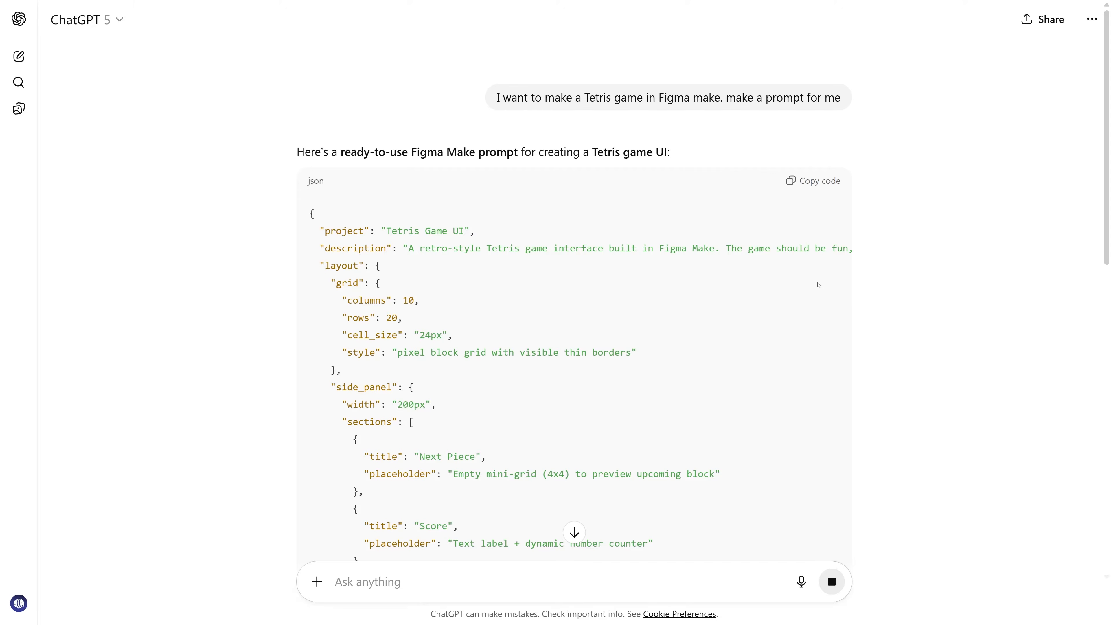
# Review the generated Tetris game prompt and copy its JSON code
pyautogui.scroll(-12, 804, 284)
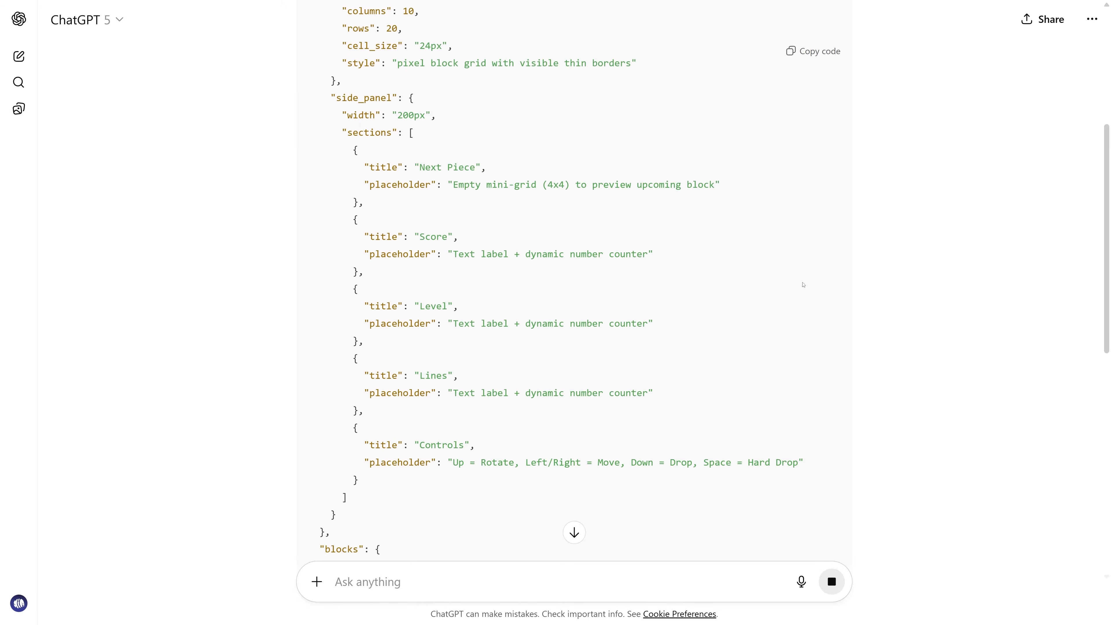
pyautogui.scroll(-6, 804, 287)
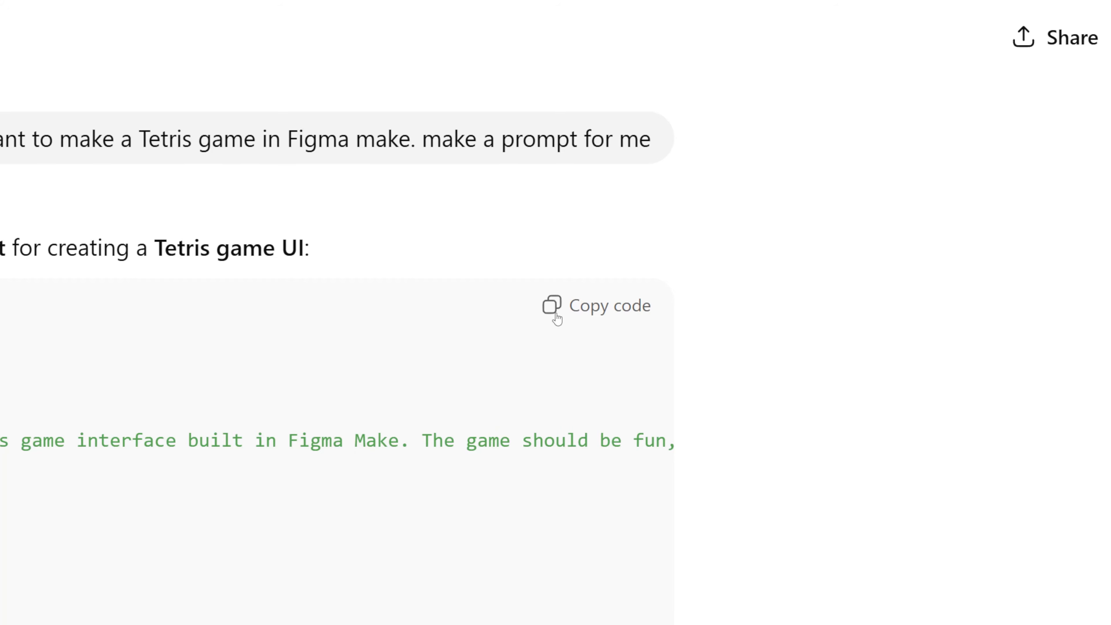
pyautogui.click(552, 307)
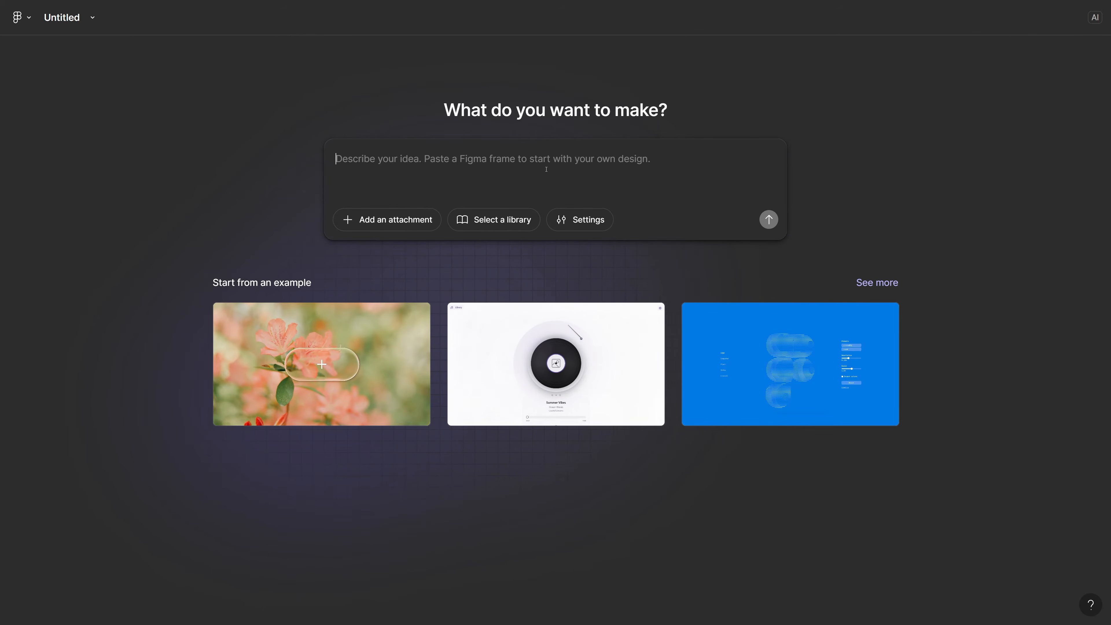
# Switch to Figma Make, paste the Tetris JSON prompt as the idea description, check it and submit it
pyautogui.hotkey('ctrl', 'v')
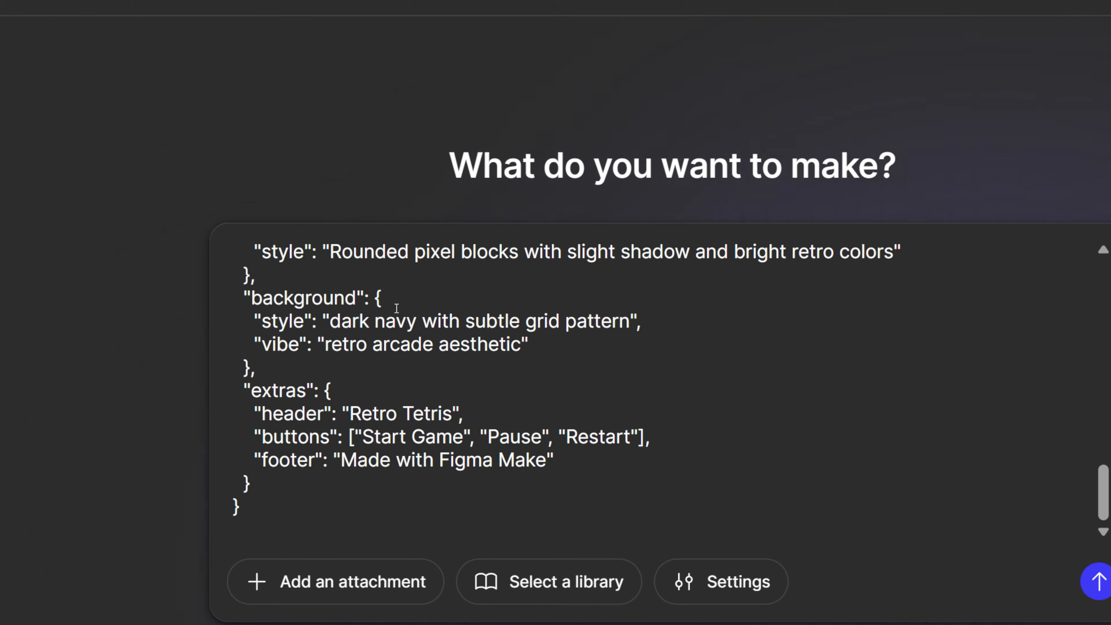
pyautogui.scroll(15, 435, 482)
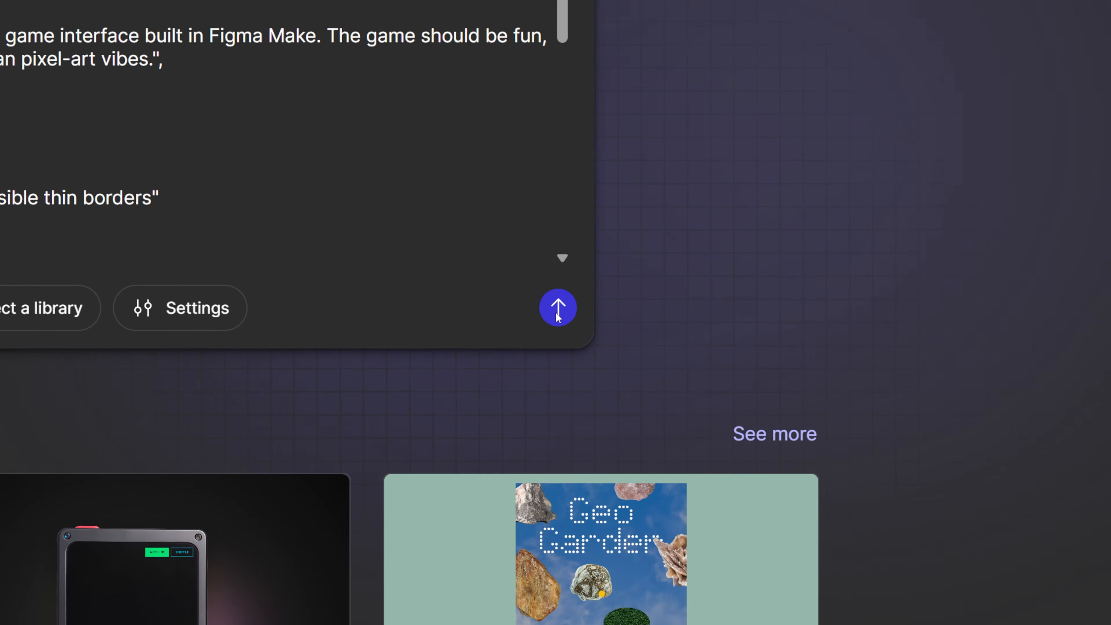
pyautogui.click(556, 313)
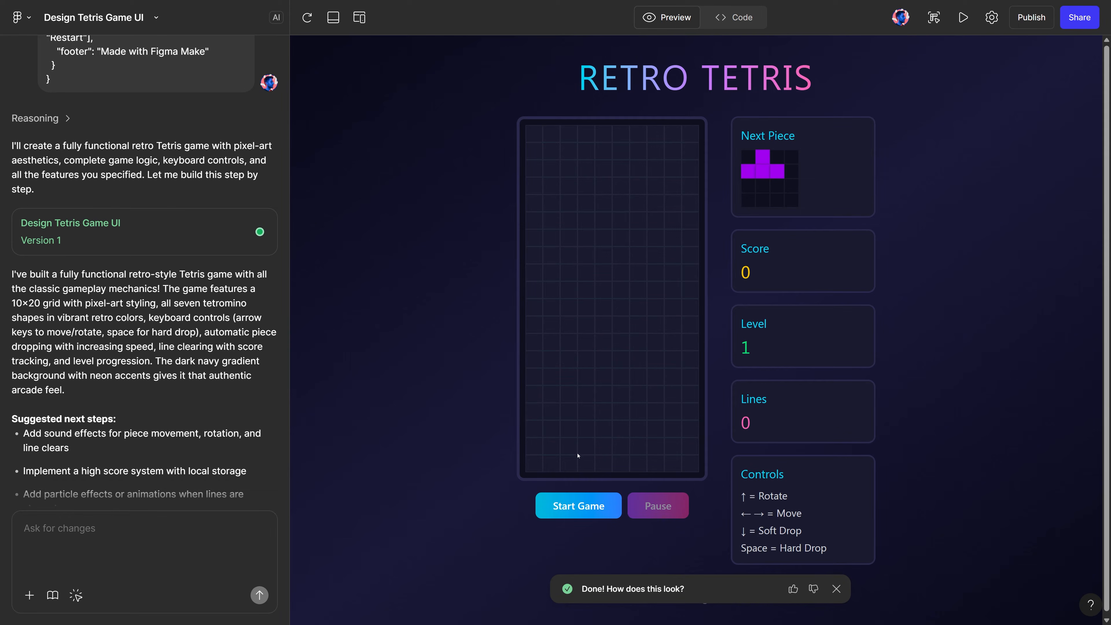
# Start the Tetris game and land the first purple T piece flat in the board's lower right corner
pyautogui.click(578, 505)
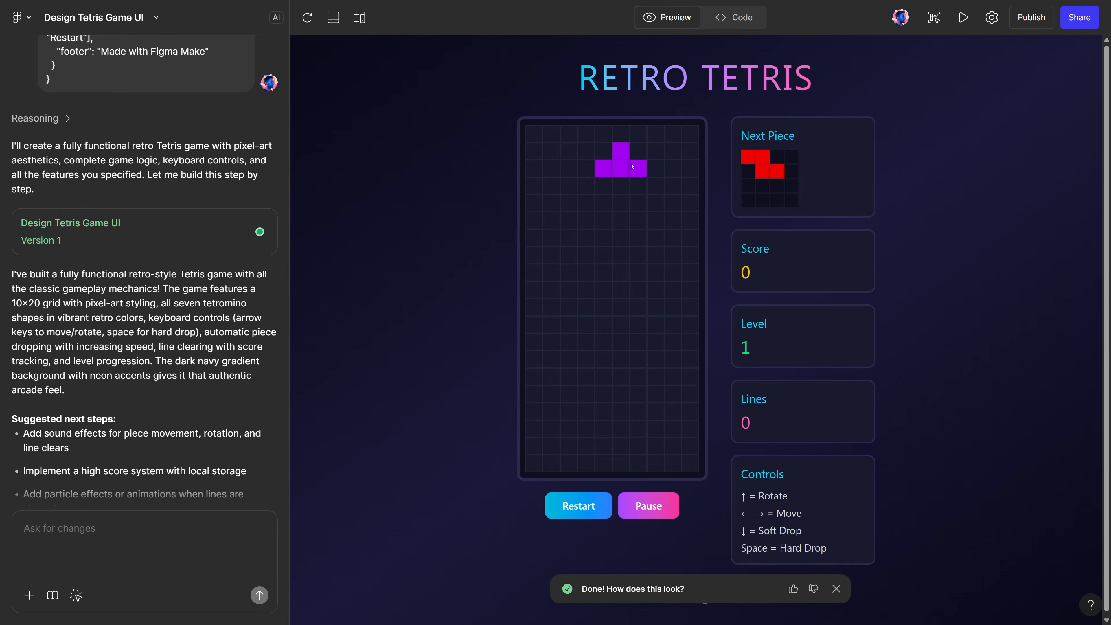
pyautogui.press('Left')
pyautogui.press('Up')
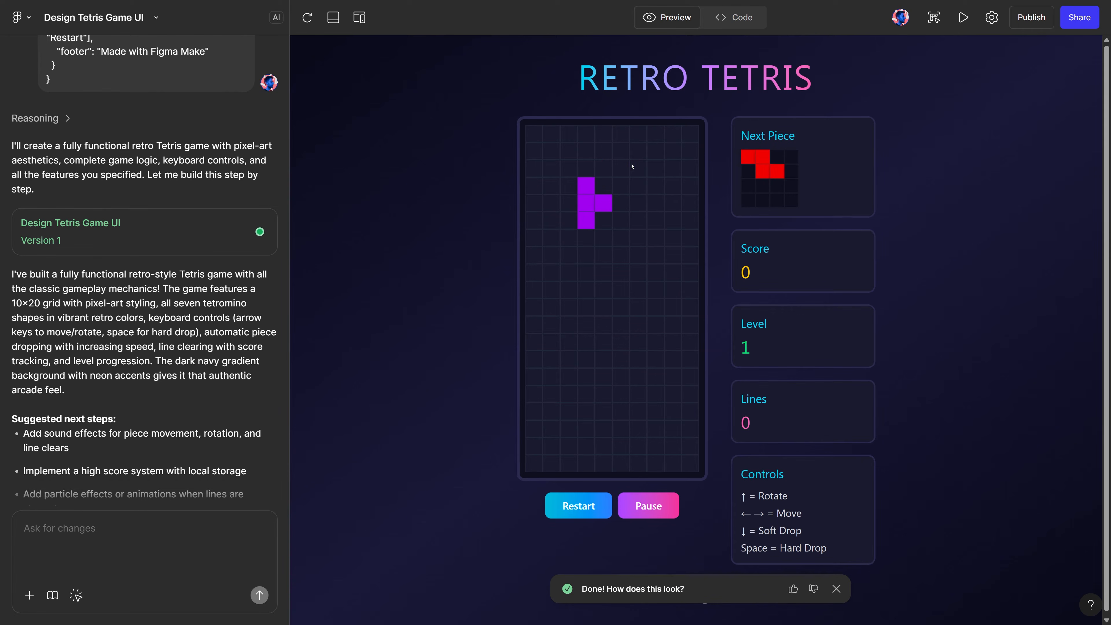
pyautogui.press('Left')
pyautogui.press('Up')
pyautogui.press('Right')
pyautogui.press('Right')
pyautogui.press('Right')
pyautogui.press('Right')
pyautogui.press('Right')
pyautogui.press('Up')
pyautogui.press('Up')
pyautogui.press('Down')
pyautogui.press('Down')
pyautogui.press('Down')
pyautogui.press('Down')
pyautogui.press('Down')
pyautogui.press('Down')
pyautogui.press('Down')
pyautogui.press('Down')
pyautogui.press('Down')
pyautogui.press('Down')
pyautogui.press('Down')
pyautogui.press('Down')
pyautogui.press('Down')
pyautogui.press('Down')
pyautogui.press('Down')
pyautogui.press('Down')
pyautogui.press('Down')
pyautogui.press('Down')
pyautogui.press('Down')
pyautogui.press('Down')
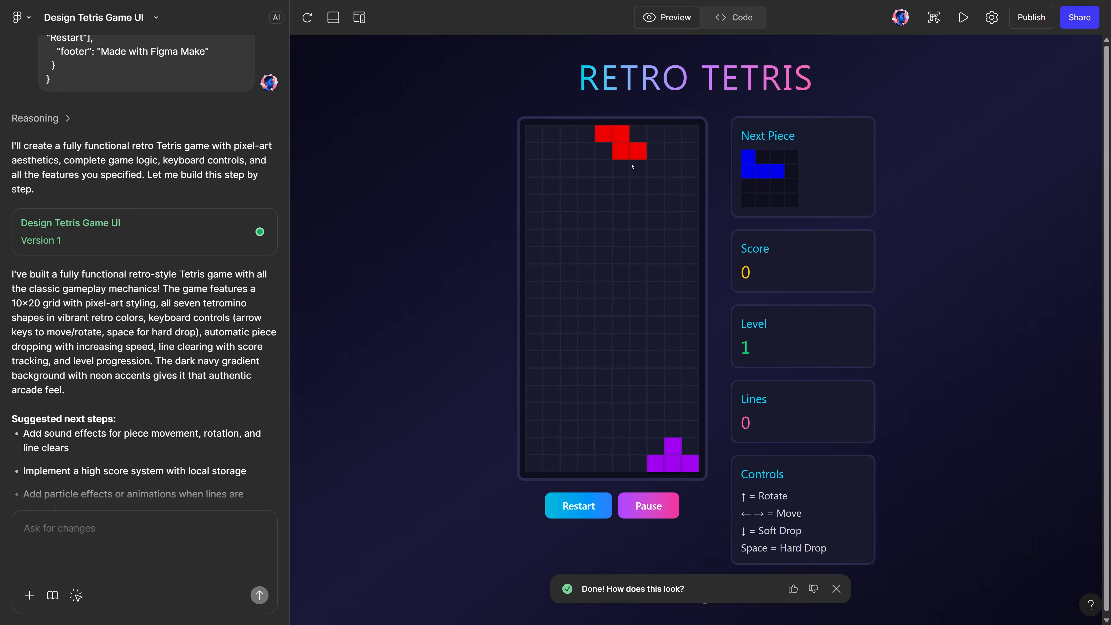
# Rotate the red Z piece upright and land it against the purple T piece
pyautogui.press('Up')
pyautogui.press('Right')
pyautogui.press('Right')
pyautogui.press('Down')
pyautogui.press('Down')
pyautogui.press('Down')
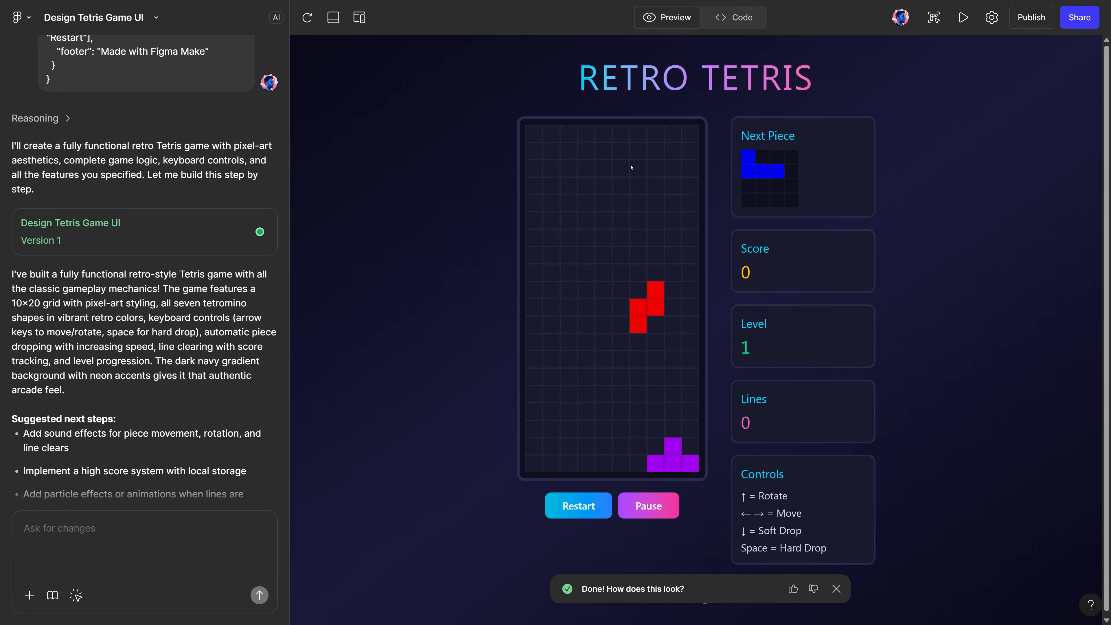
pyautogui.press('space')
# Land the blue J pieces in the board's left half and the green S piece in the middle
pyautogui.press('Right')
pyautogui.press('space')
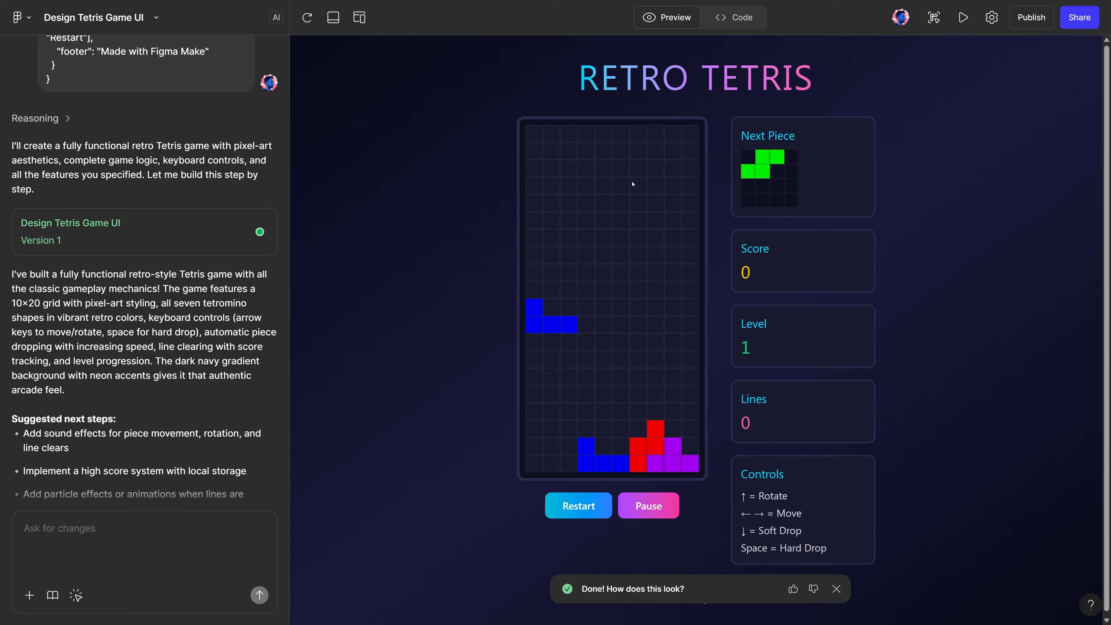
pyautogui.press('space')
pyautogui.press('Down')
pyautogui.press('Down')
pyautogui.press('Down')
pyautogui.press('Down')
pyautogui.press('Down')
pyautogui.press('Down')
pyautogui.press('Down')
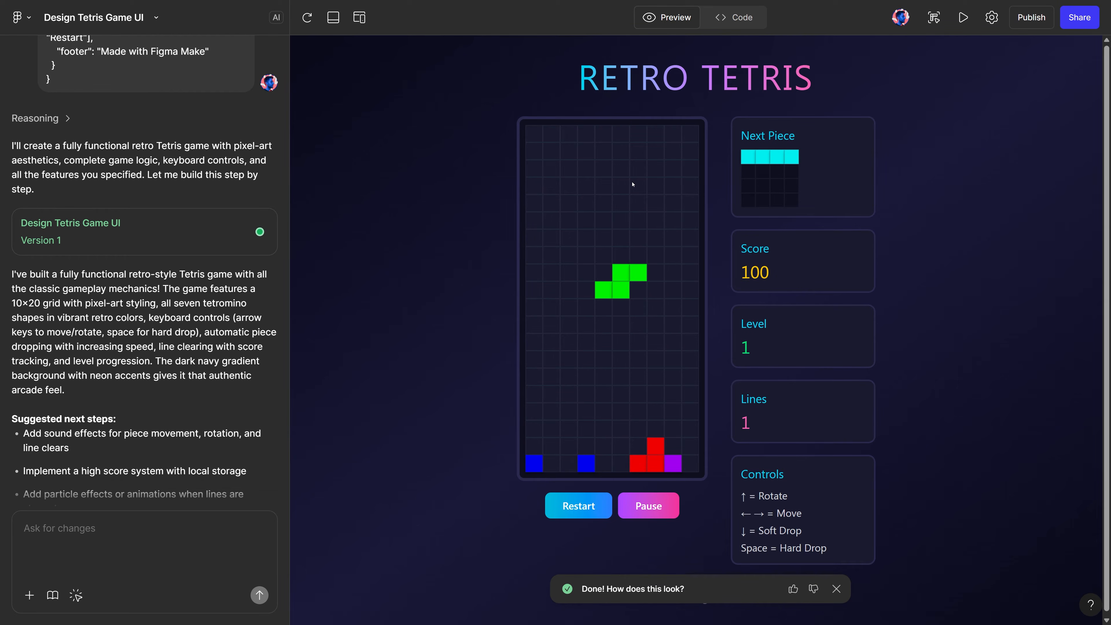
# Rotate the cyan bar upright and drop it into the board's rightmost column
pyautogui.press('Down')
pyautogui.press('Down')
pyautogui.press('Down')
pyautogui.press('Down')
pyautogui.press('space')
pyautogui.press('Left')
pyautogui.press('Left')
pyautogui.press('Right')
pyautogui.press('Up')
pyautogui.press('Right')
pyautogui.press('Right')
pyautogui.press('Right')
pyautogui.press('Right')
pyautogui.press('Right')
pyautogui.press('Right')
pyautogui.press('Right')
pyautogui.press('Down')
pyautogui.press('Down')
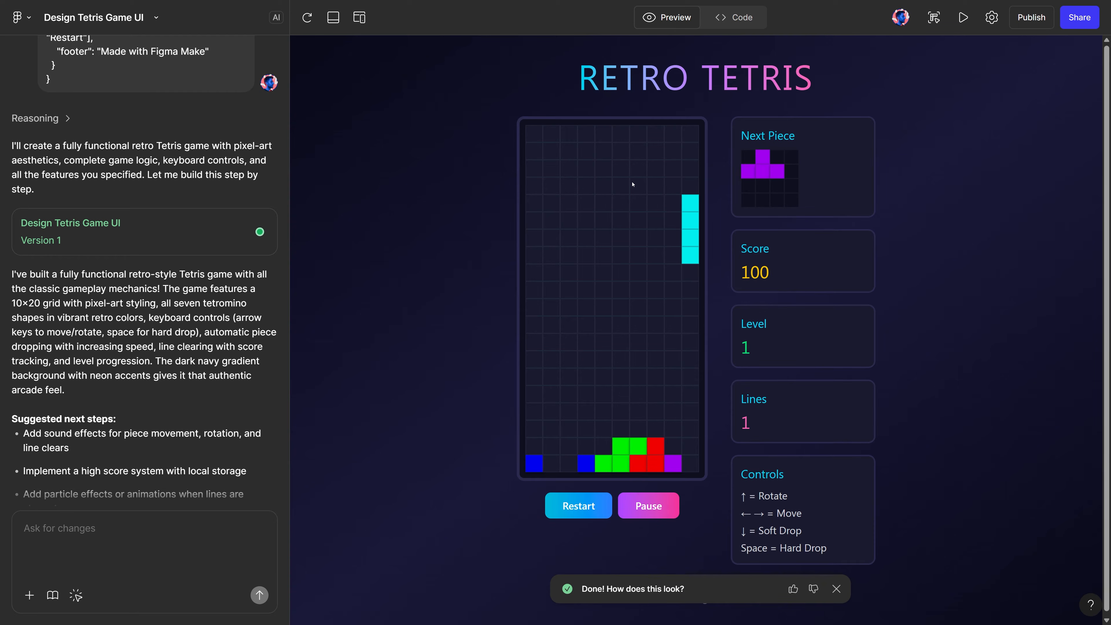
pyautogui.press('Down')
pyautogui.press('Down')
pyautogui.press('Down')
pyautogui.press('space')
# Rotate the purple T piece and drop it beside the cyan bar, and drop the upright blue J piece on the left
pyautogui.press('Left')
pyautogui.press('Left')
pyautogui.press('Left')
pyautogui.press('Left')
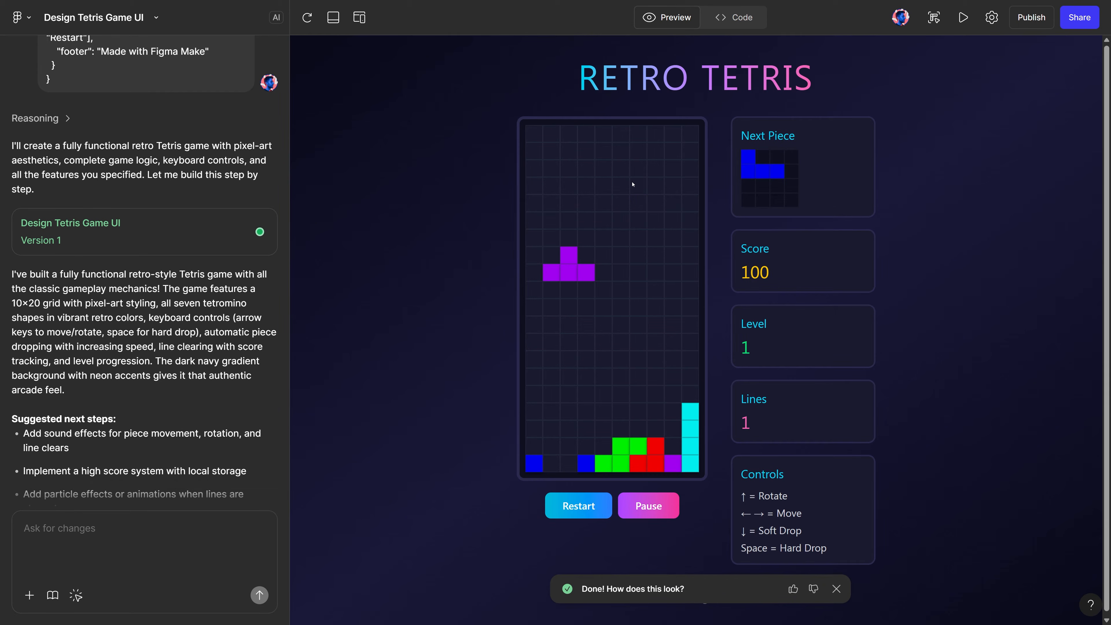
pyautogui.press('Up')
pyautogui.press('Right')
pyautogui.press('Up')
pyautogui.press('Up')
pyautogui.press('Right')
pyautogui.press('Right')
pyautogui.press('Right')
pyautogui.press('Right')
pyautogui.press('Right')
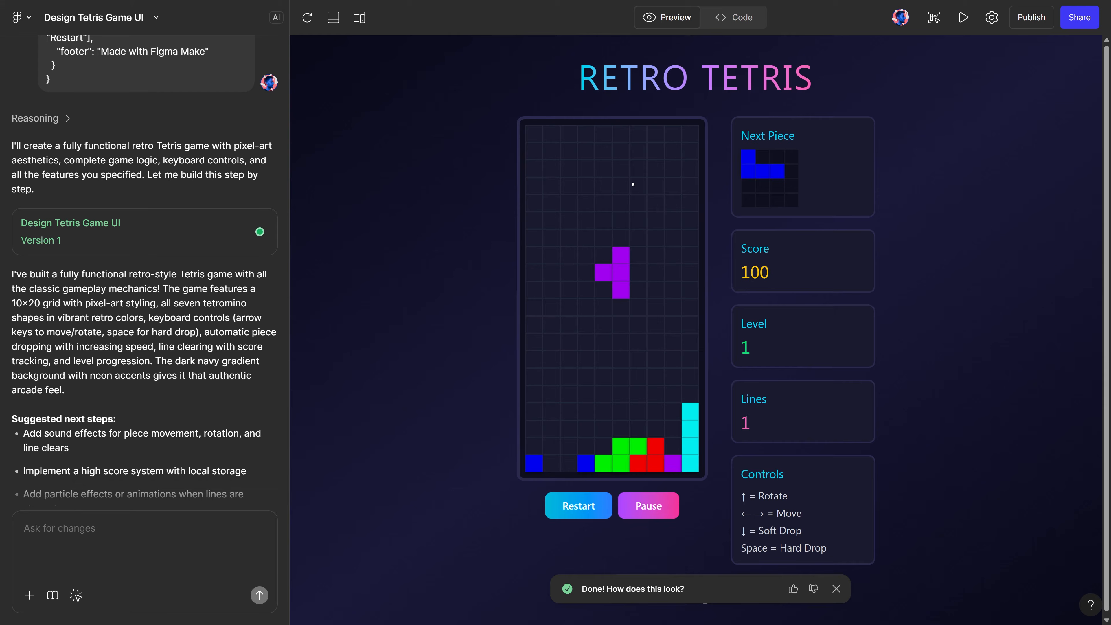
pyautogui.press('Down')
pyautogui.press('Right')
pyautogui.press('Down')
pyautogui.press('space')
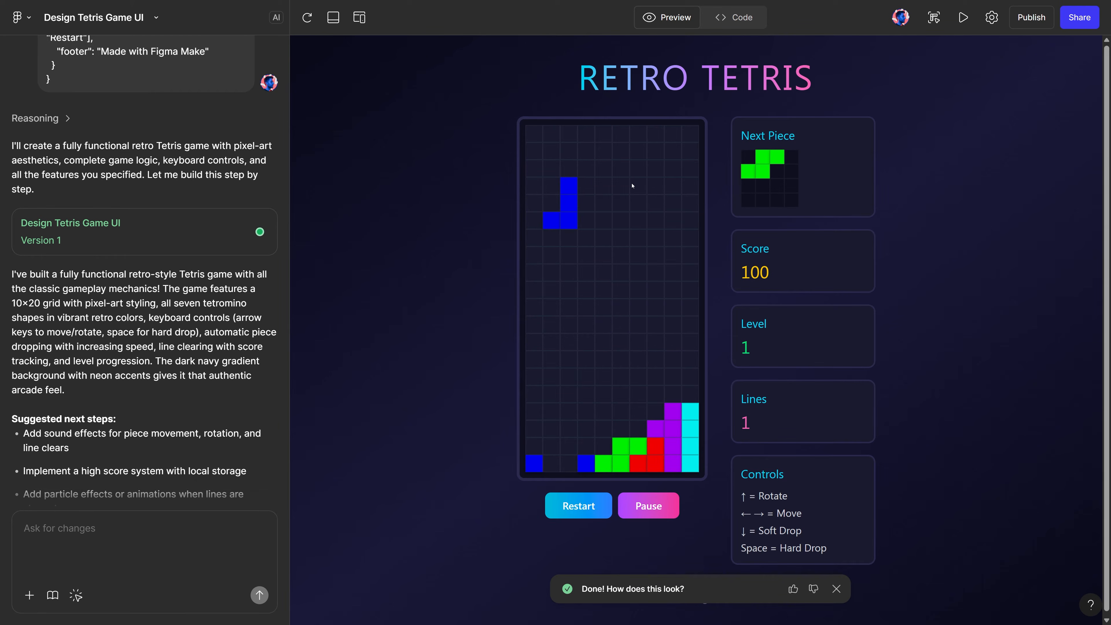
pyautogui.press('space')
pyautogui.press('Left')
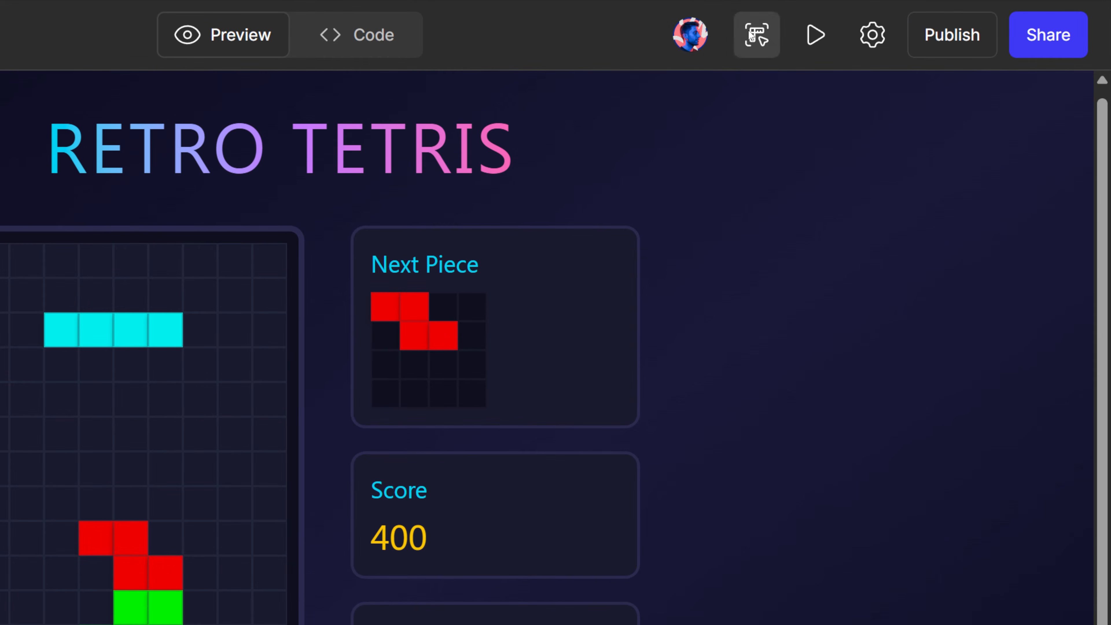
# Copy the current game preview as design layers and paste it into the empty Figma Design file
pyautogui.click(930, 16)
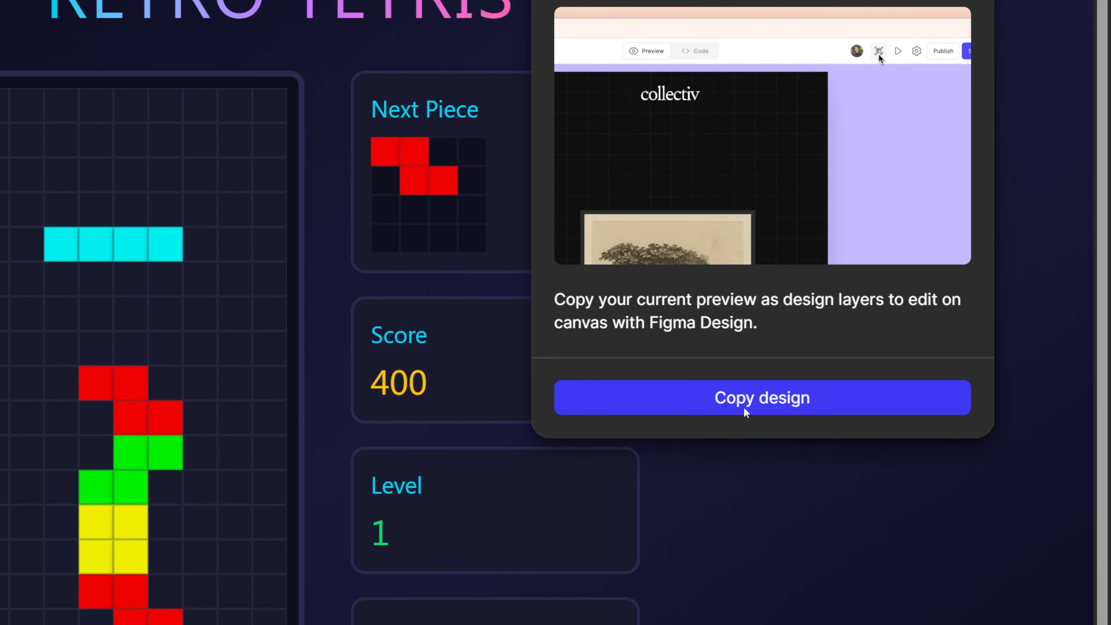
pyautogui.click(745, 410)
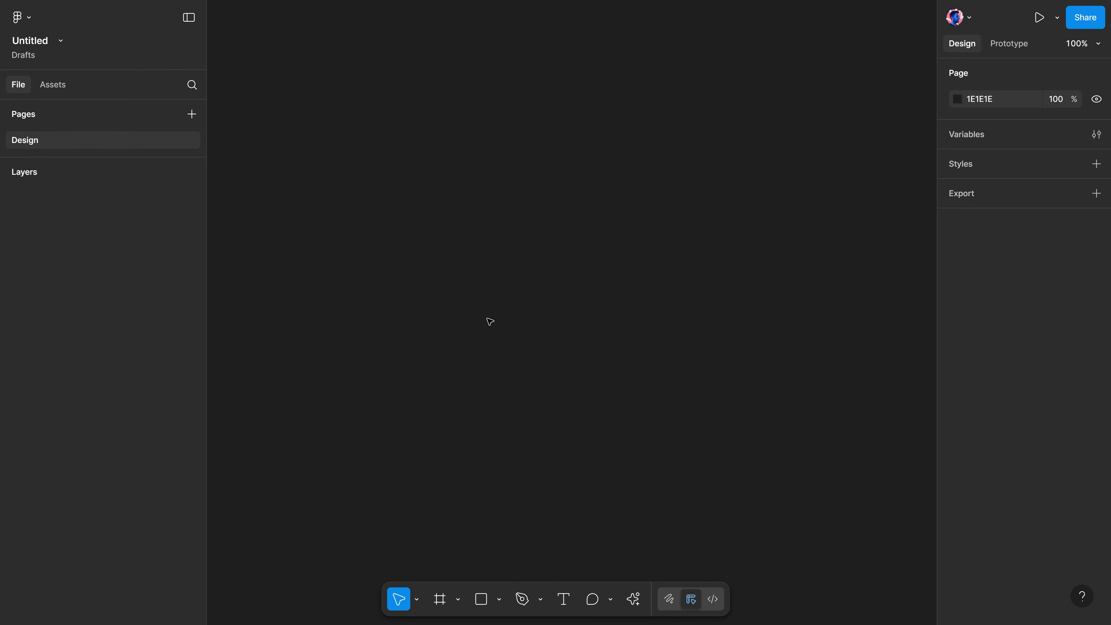
pyautogui.hotkey('ctrl', 'v')
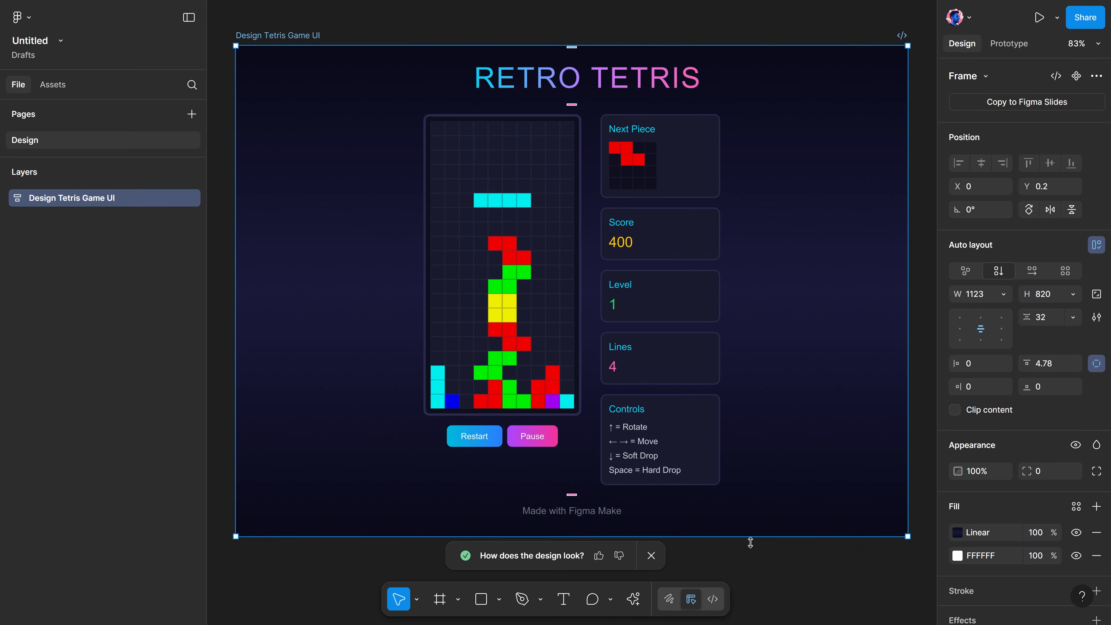
# Select the TetrisGrid frame and set its fill to 000000 and its stroke to 00006C
pyautogui.doubleClick(527, 252)
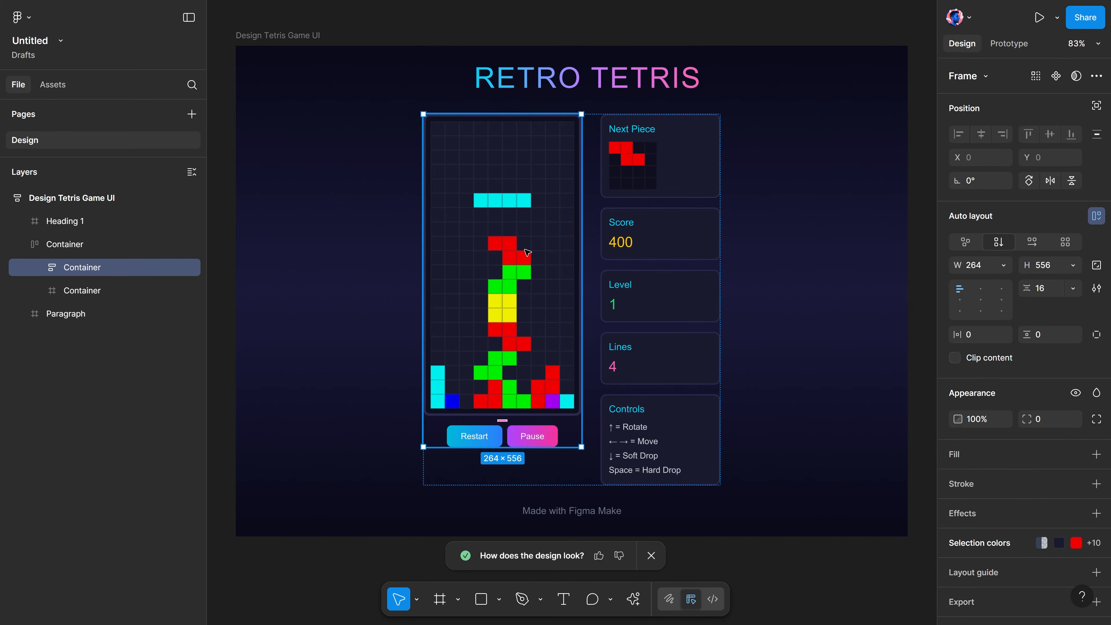
pyautogui.doubleClick(527, 253)
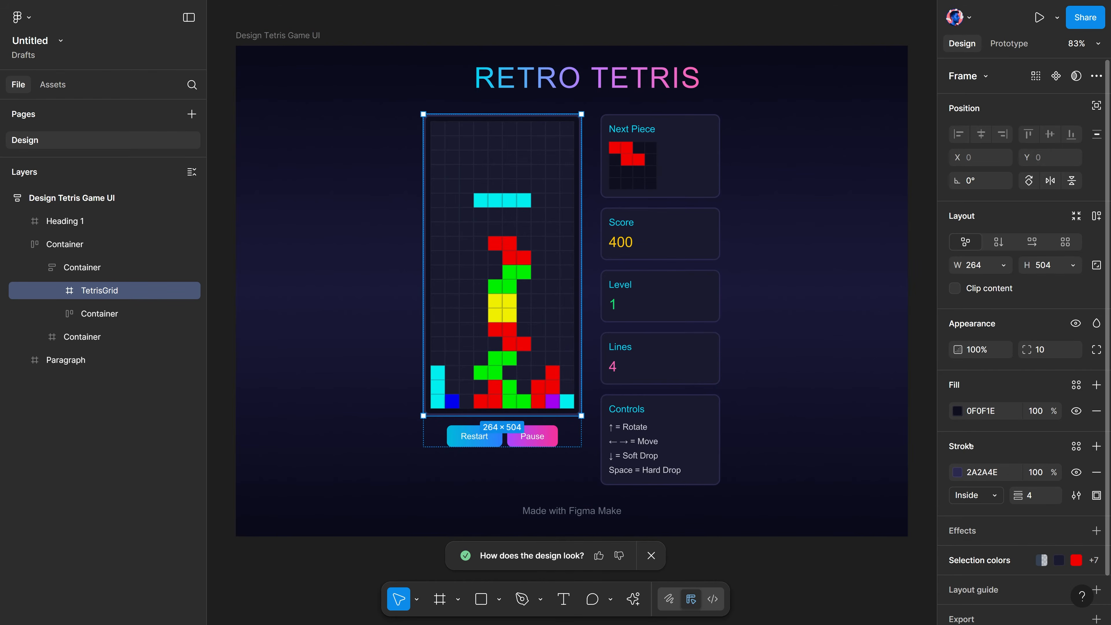
pyautogui.click(957, 411)
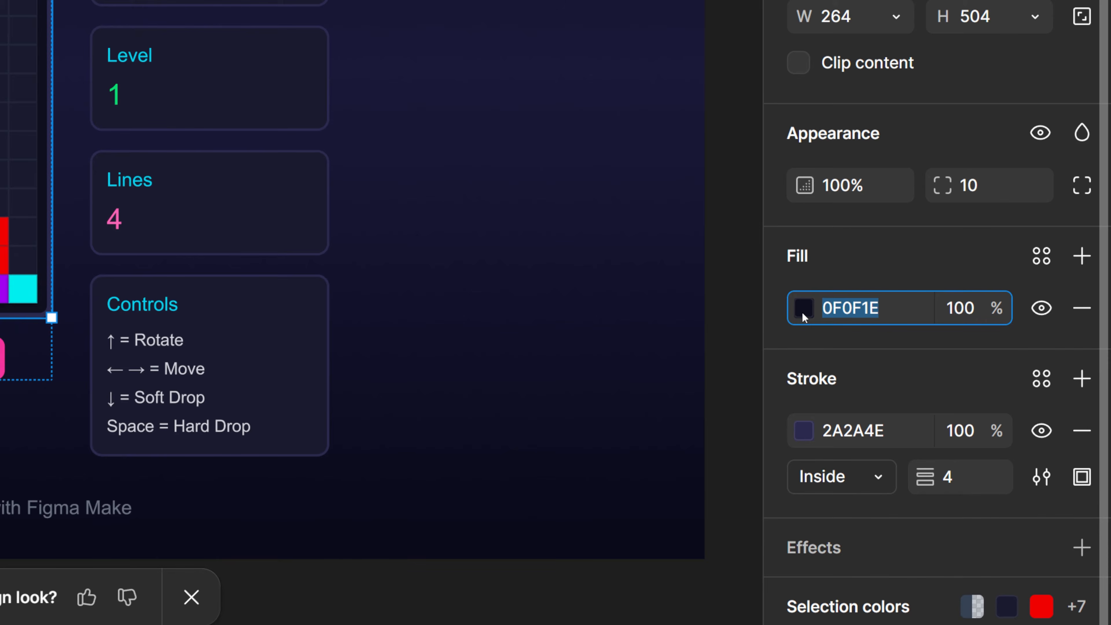
pyautogui.click(803, 308)
pyautogui.moveTo(682, 218)
pyautogui.mouseDown()
pyautogui.moveTo(719, 127)
pyautogui.moveTo(689, 393)
pyautogui.mouseUp()
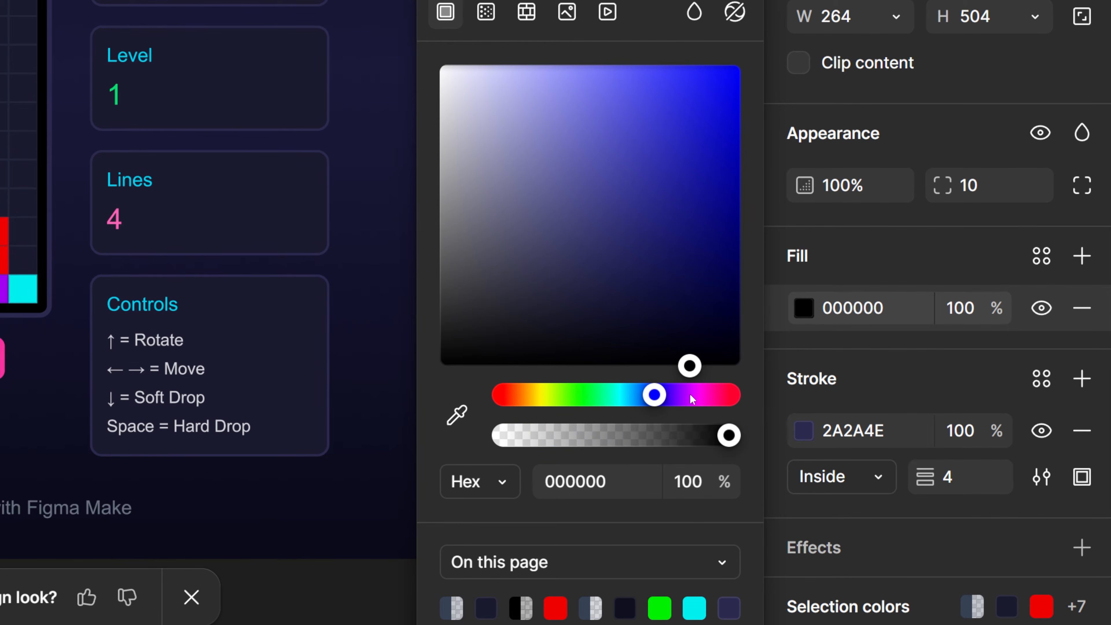
pyautogui.click(807, 434)
pyautogui.moveTo(629, 201)
pyautogui.mouseDown()
pyautogui.moveTo(662, 256)
pyautogui.moveTo(739, 278)
pyautogui.moveTo(531, 287)
pyautogui.moveTo(529, 377)
pyautogui.moveTo(734, 327)
pyautogui.moveTo(822, 249)
pyautogui.mouseUp()
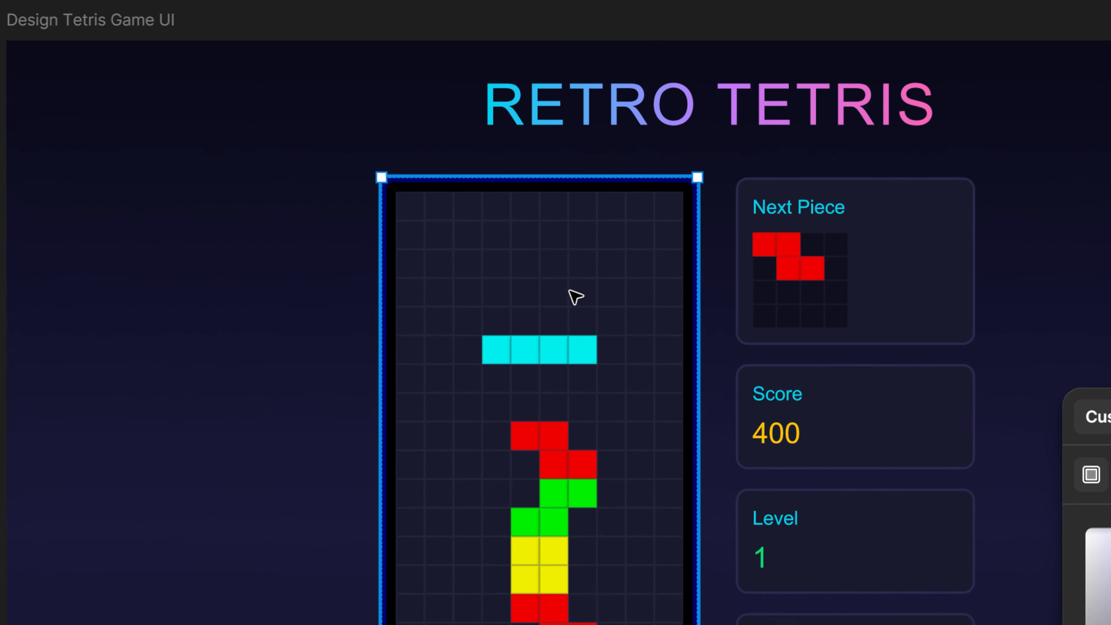
# Recolor the TetrisGrid contents, using 00002C for the empty cells, ABFFAB for the green blocks and 00A200 for the red blocks
pyautogui.click(561, 315)
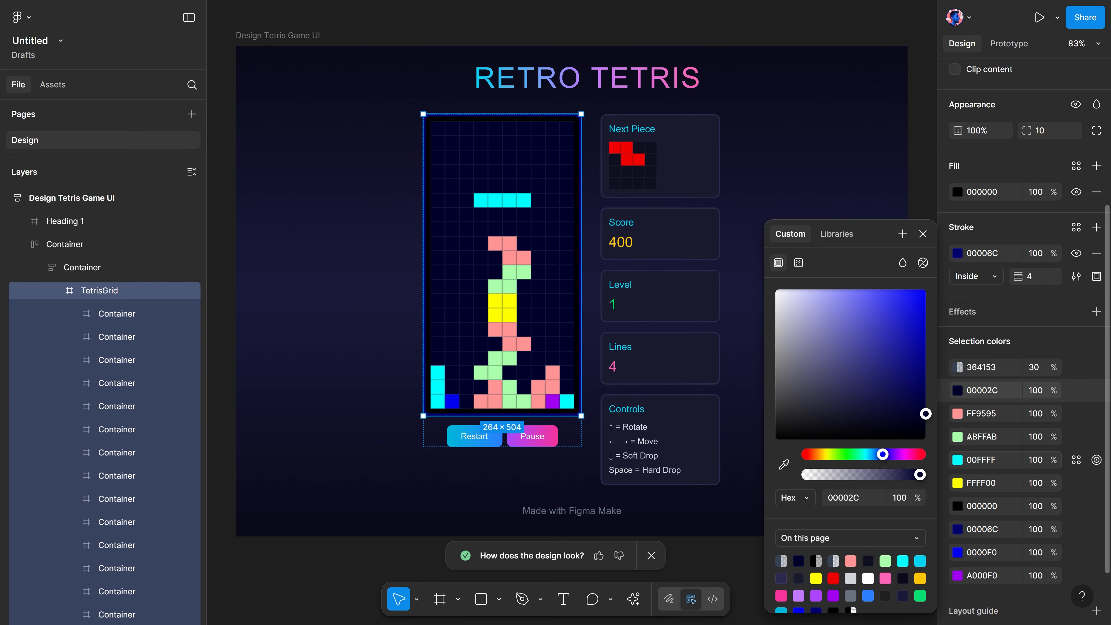
pyautogui.click(982, 412)
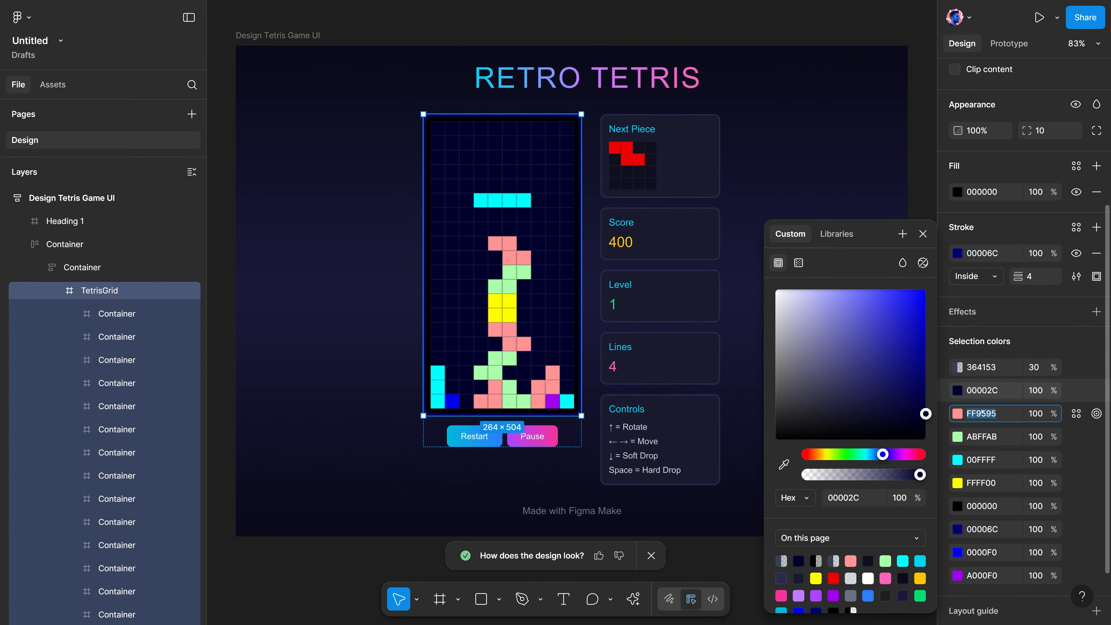
pyautogui.click(955, 414)
pyautogui.moveTo(897, 345); pyautogui.dragTo(977, 344)
# Try the color ABFFAB on the grid's cyan blocks and undo the change
pyautogui.click(983, 459)
pyautogui.write('ABFFAB')
pyautogui.press('Return')
pyautogui.press('Escape')
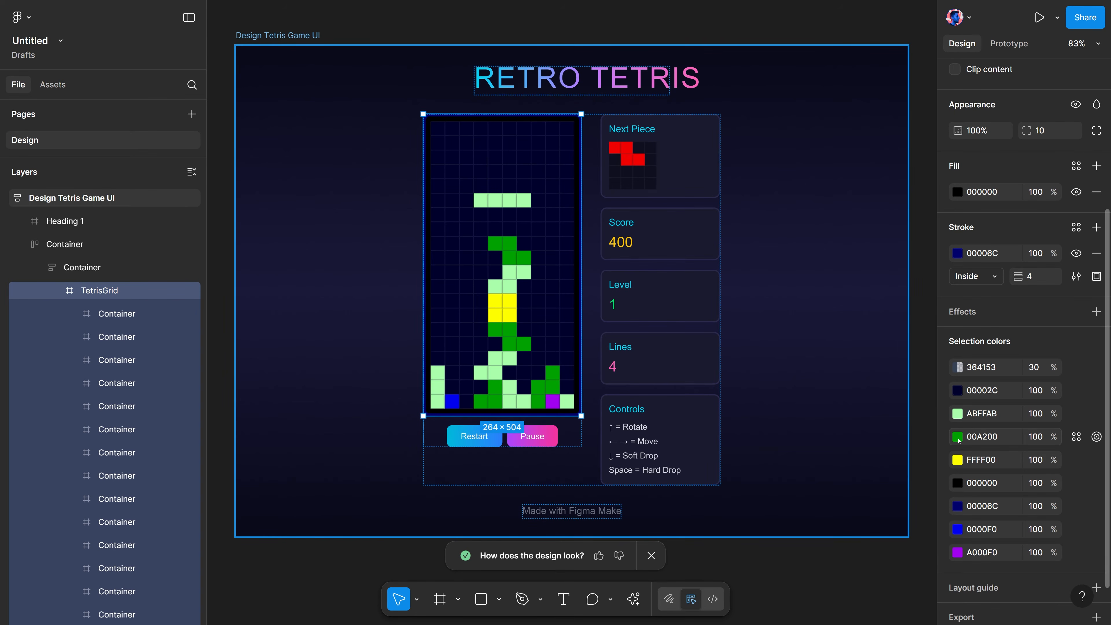
pyautogui.hotkey('ctrl', 'z')
# Recolor the cyan, yellow, blue and purple blocks and the next-piece preview in green shades, and select the whole Tetris frame
pyautogui.click(957, 460)
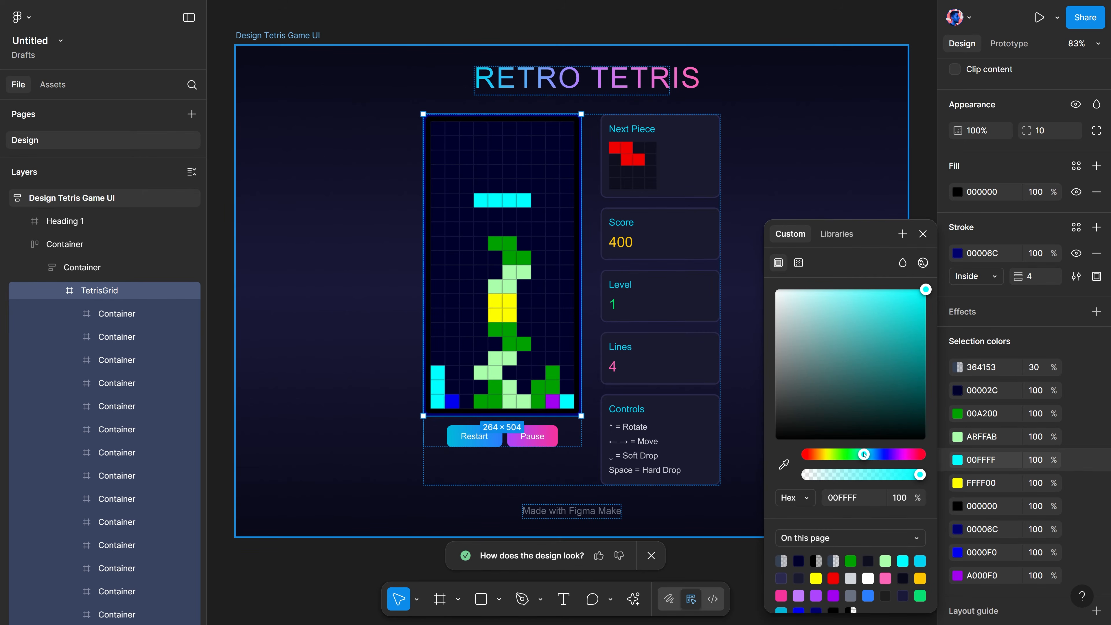
pyautogui.moveTo(864, 454); pyautogui.dragTo(853, 454)
pyautogui.moveTo(879, 365); pyautogui.dragTo(814, 253)
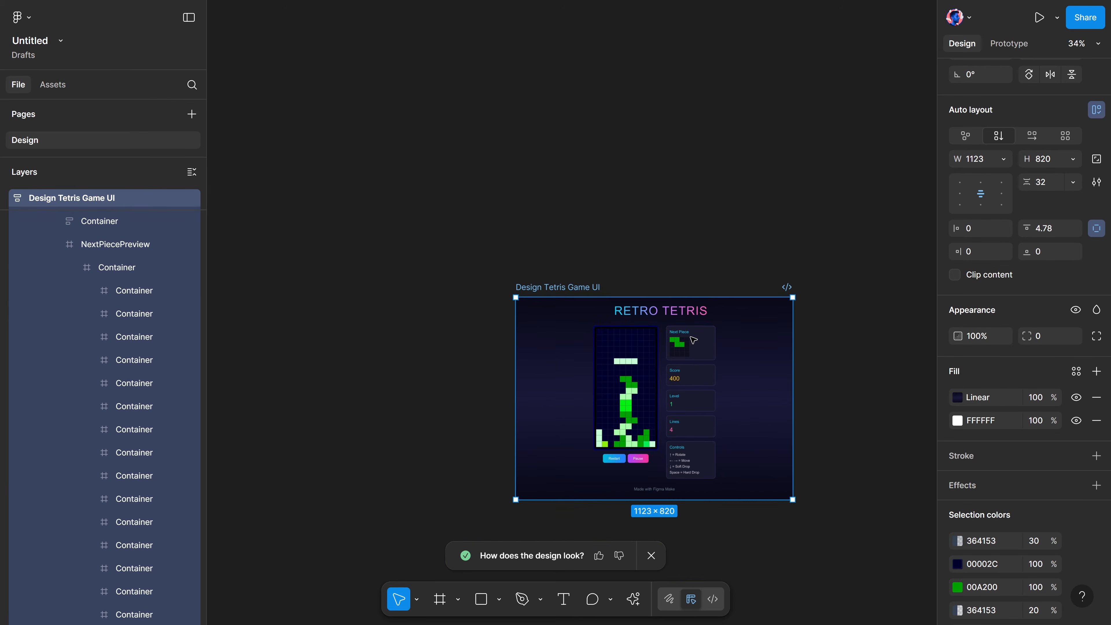
pyautogui.scroll(-2, 695, 371)
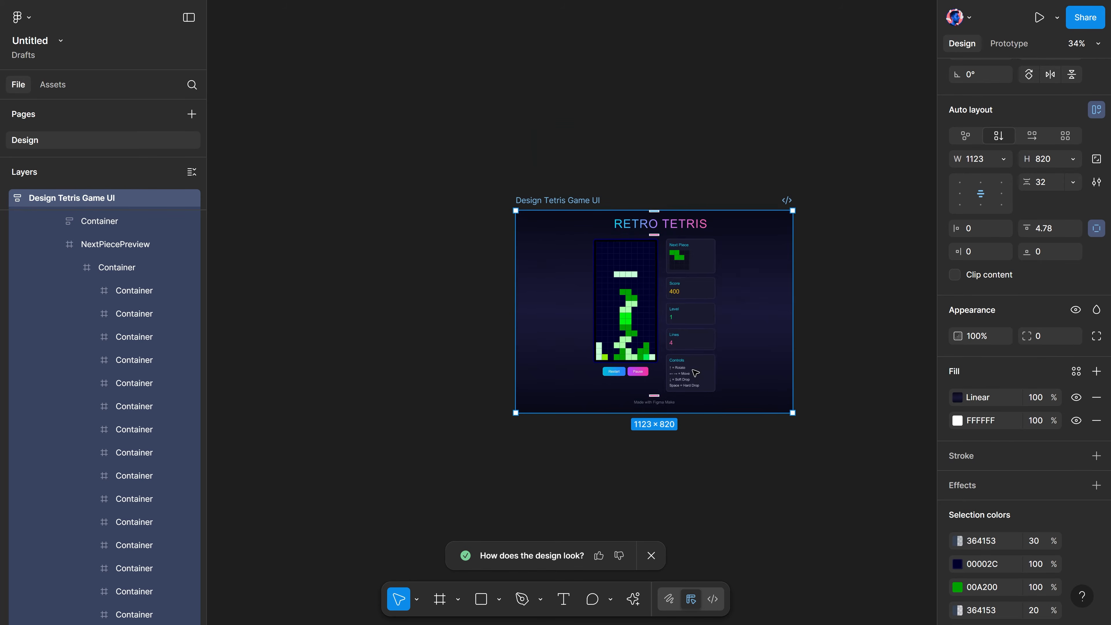
pyautogui.scroll(5, 752, 279)
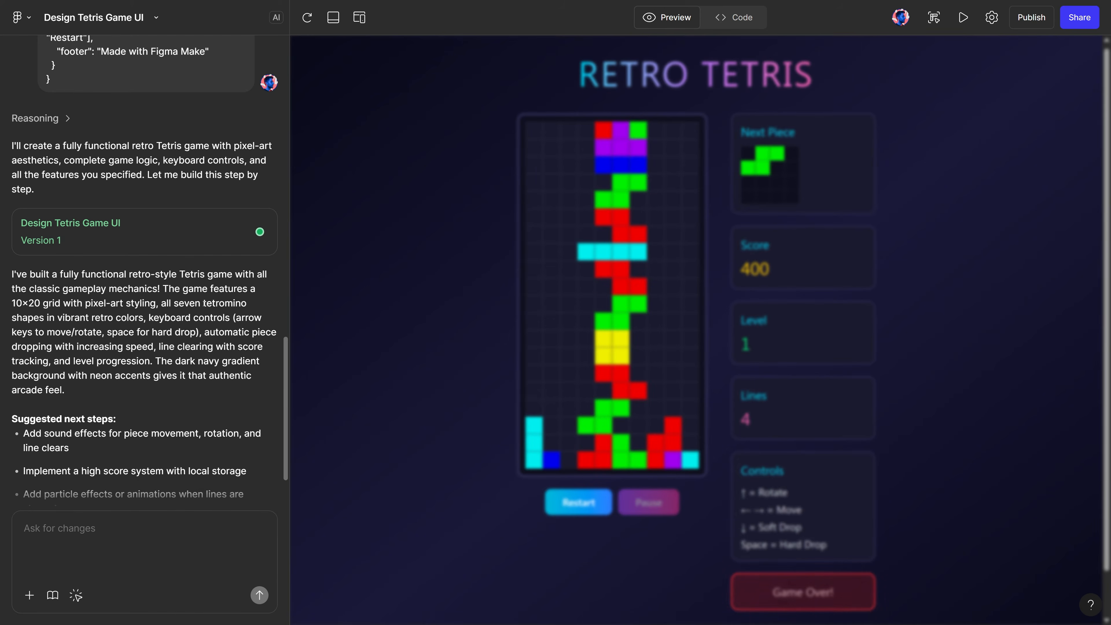
# Attach the copied frame and send "Change the colors of the blocks to the monochromic style, use green shades as you see in frame added to this chat"
pyautogui.click(86, 531)
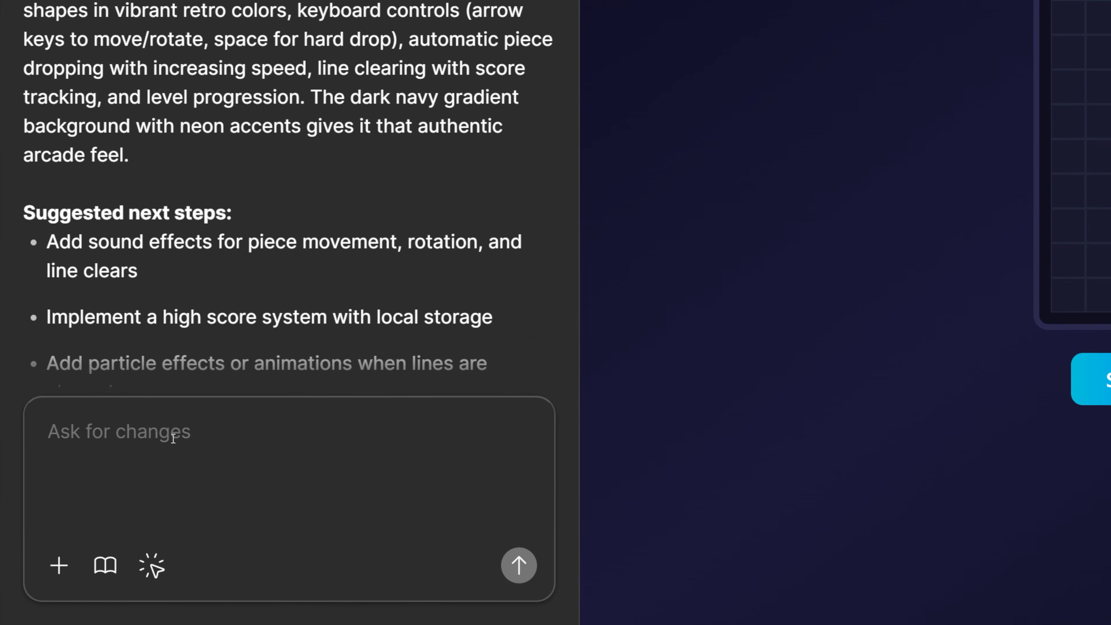
pyautogui.hotkey('ctrl', 'v')
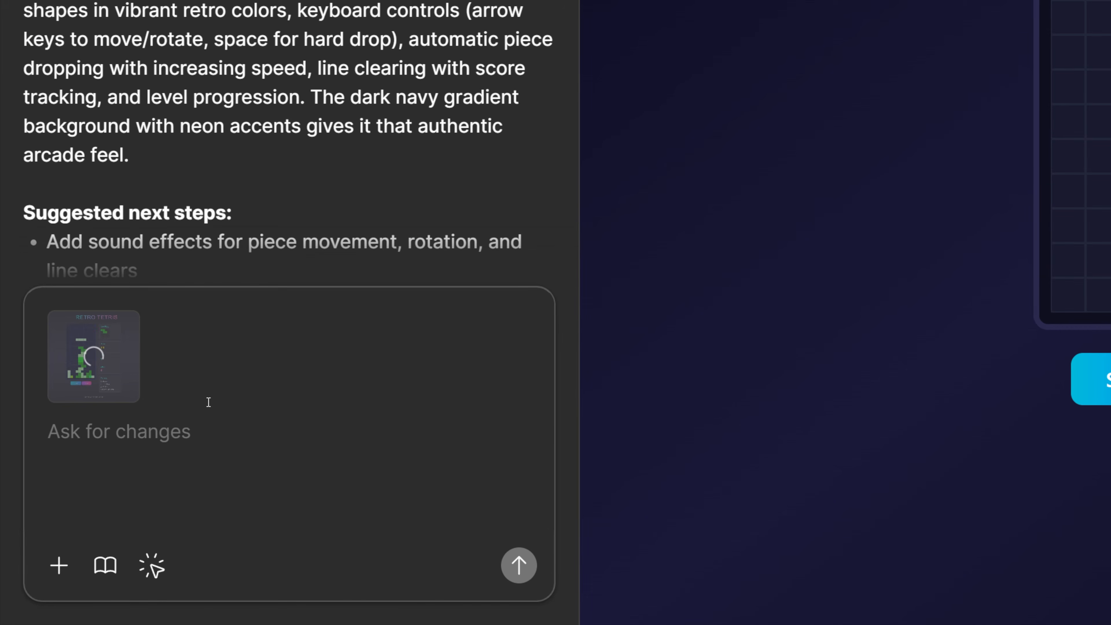
pyautogui.write('Change the colors of the blocks to the monochroi')
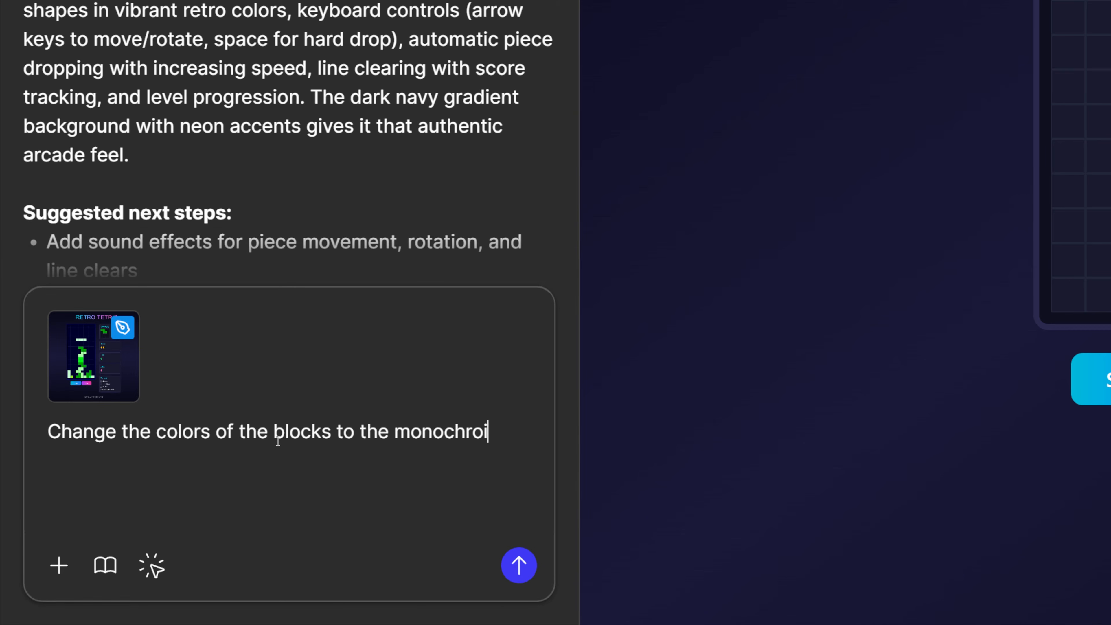
pyautogui.press('BackSpace')
pyautogui.write('mic style')
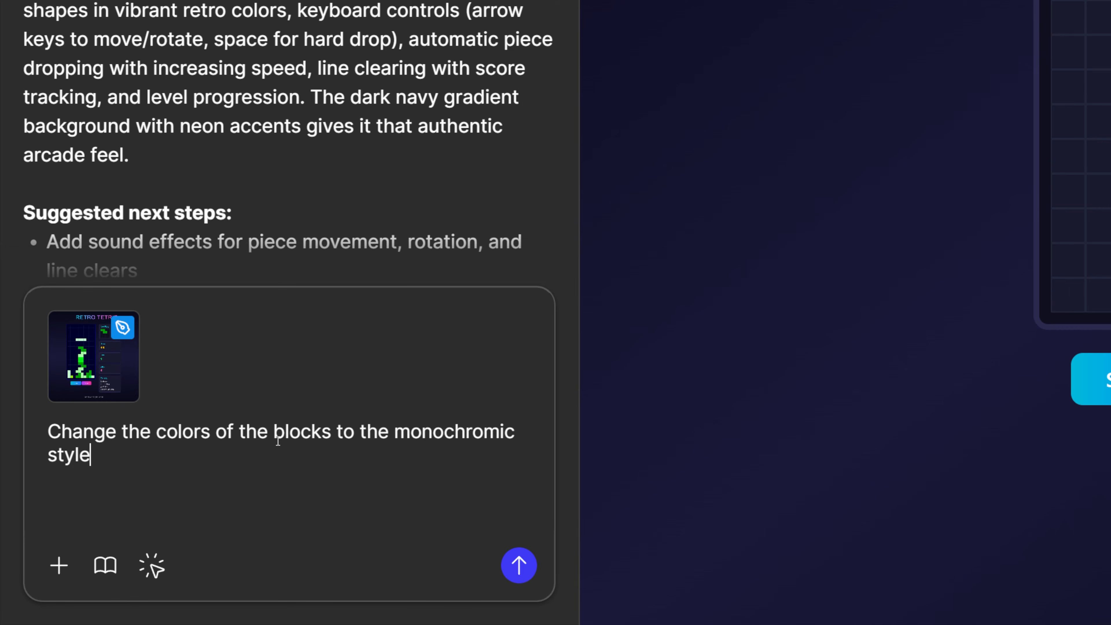
pyautogui.write(', use gre')
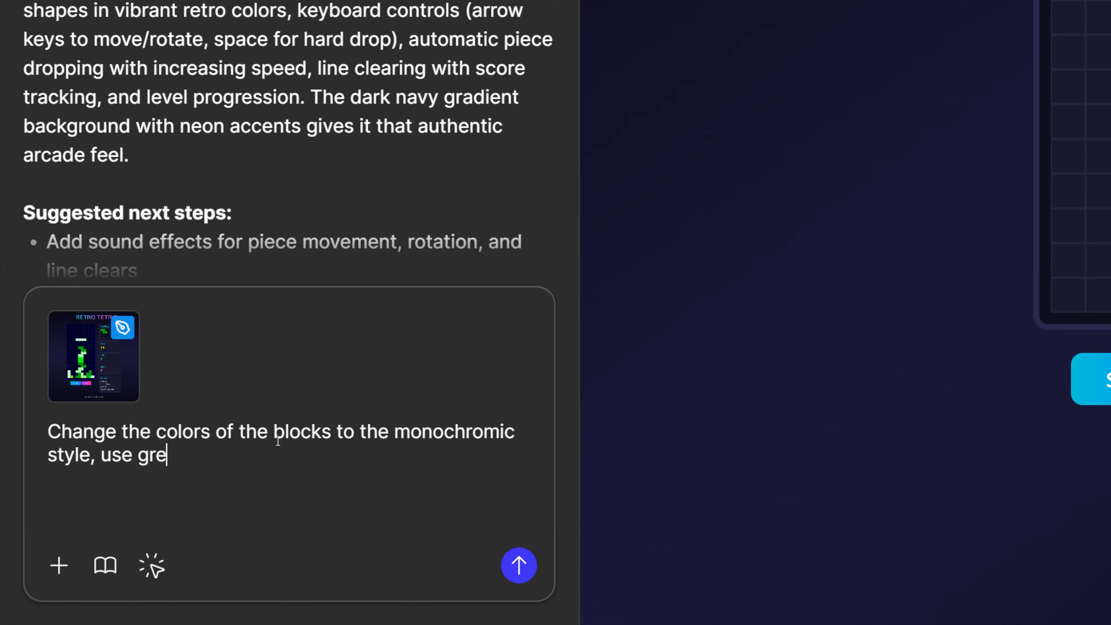
pyautogui.write('en shades')
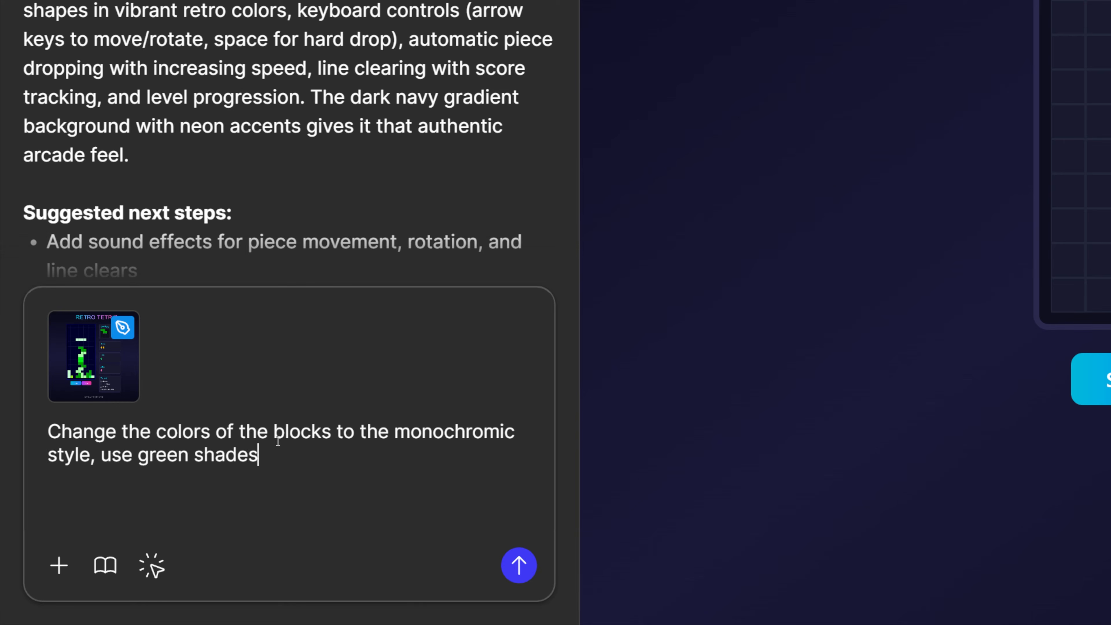
pyautogui.write(' as you see in frame added to this chat')
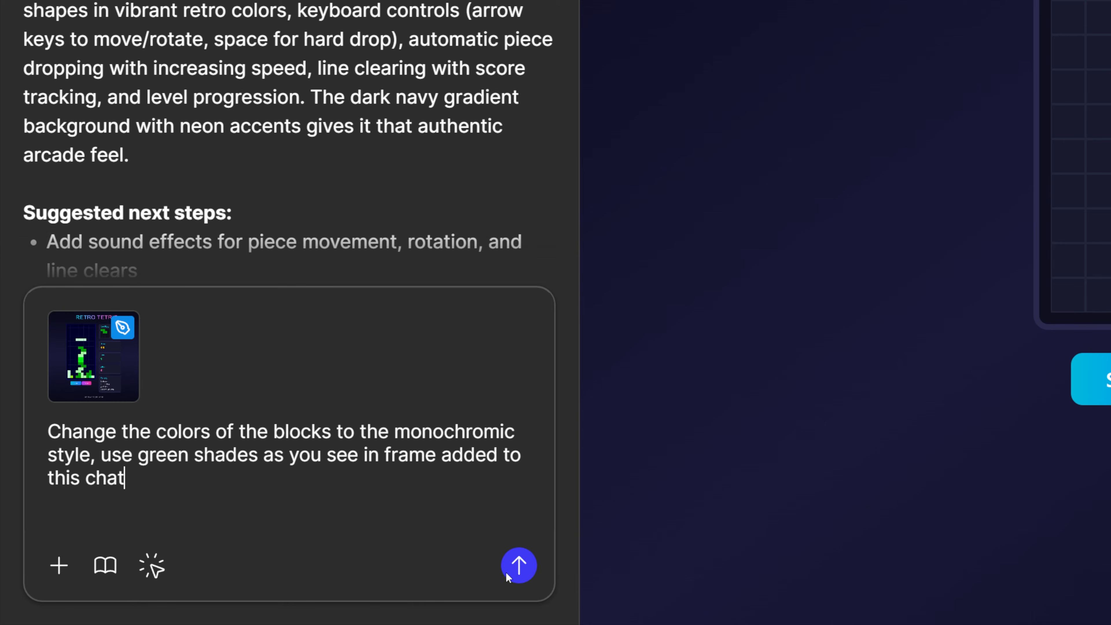
pyautogui.click(516, 568)
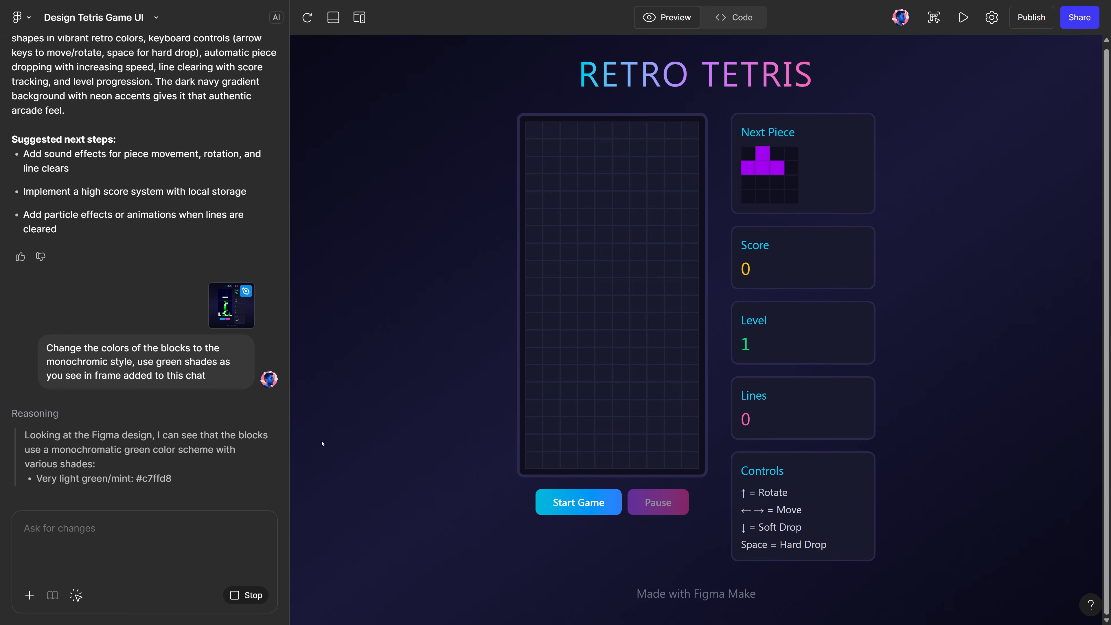
# Start the updated Tetris game and lower the first T piece into the board's bottom-right corner
pyautogui.click(577, 502)
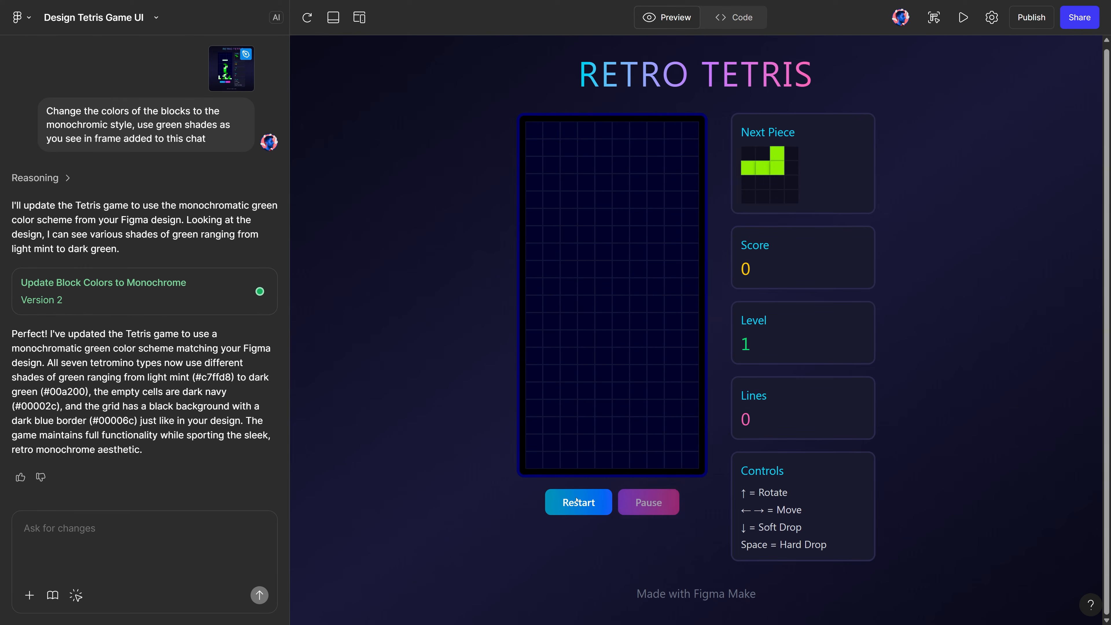
pyautogui.press('Right')
pyautogui.press('Right')
pyautogui.press('Right')
pyautogui.press('Down')
pyautogui.press('Down')
pyautogui.press('Down')
pyautogui.press('Down')
pyautogui.press('Down')
pyautogui.press('Down')
pyautogui.press('Down')
pyautogui.press('Down')
pyautogui.press('Down')
pyautogui.press('Down')
pyautogui.press('Down')
pyautogui.press('Down')
pyautogui.press('Down')
pyautogui.press('Down')
pyautogui.press('Down')
pyautogui.press('Down')
pyautogui.press('Down')
pyautogui.press('Down')
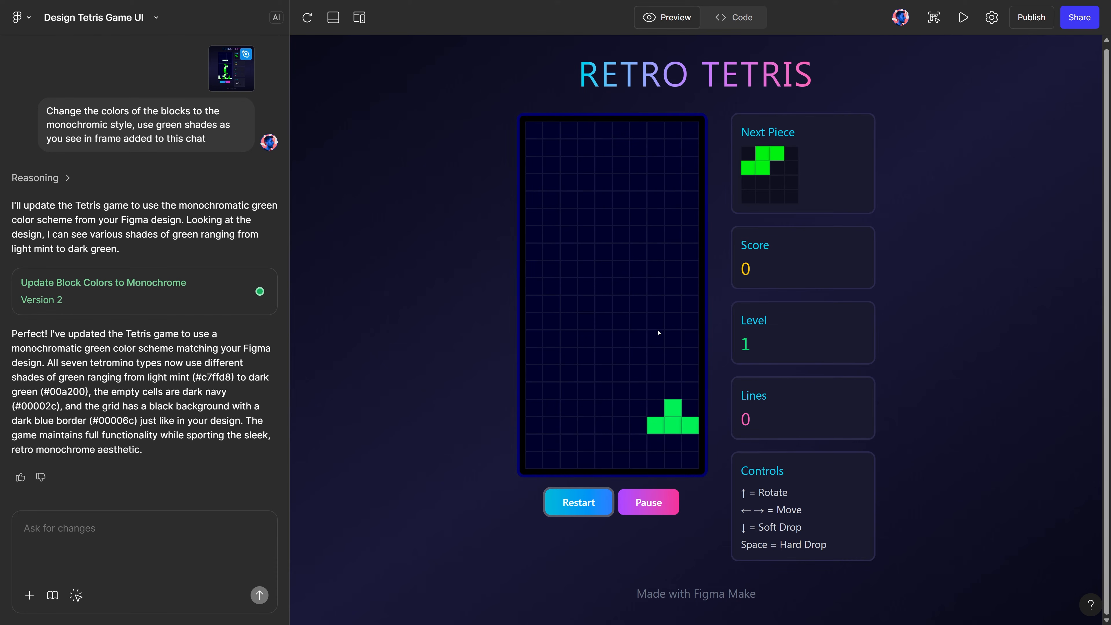
# Hard-drop the S piece on the board floor so that it interlocks with the left side of the T piece
pyautogui.press('Right')
pyautogui.press('Left')
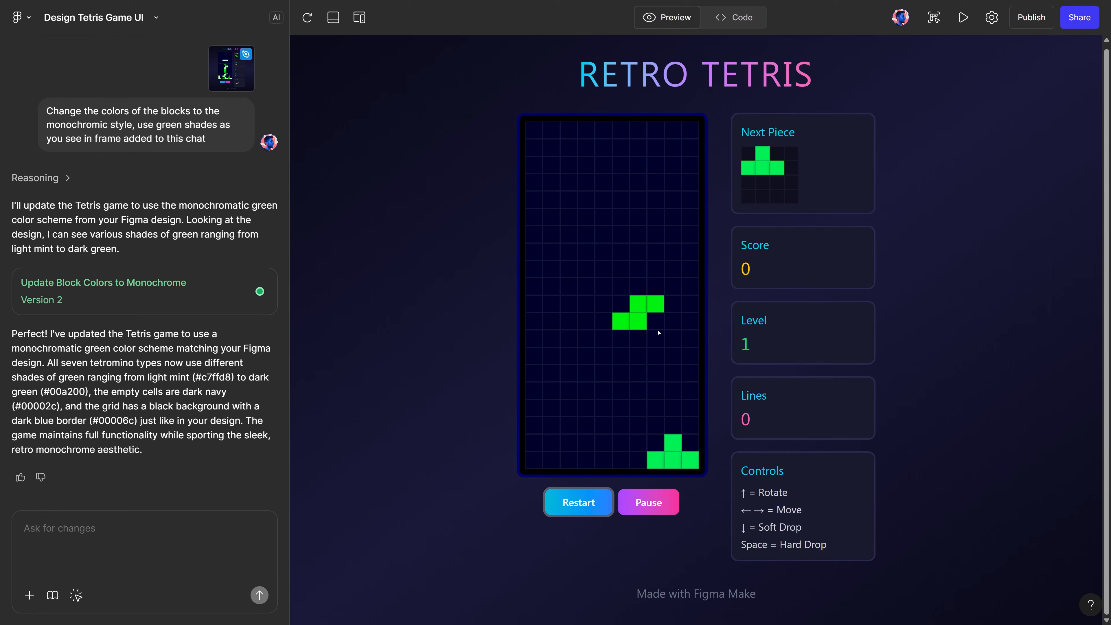
pyautogui.press('space')
# Rotate the second T piece upright and stack it on the first T piece against the board's right wall
pyautogui.press('Left')
pyautogui.press('Left')
pyautogui.press('Up')
pyautogui.press('Up')
pyautogui.press('Right')
pyautogui.press('Up')
pyautogui.press('Right')
pyautogui.press('Right')
pyautogui.press('Right')
pyautogui.press('Right')
pyautogui.press('Right')
pyautogui.press('Down')
pyautogui.press('Down')
pyautogui.press('Down')
pyautogui.press('Down')
pyautogui.press('Down')
pyautogui.press('Down')
pyautogui.press('Down')
pyautogui.press('Down')
pyautogui.press('Down')
pyautogui.press('Down')
pyautogui.press('Down')
pyautogui.press('Down')
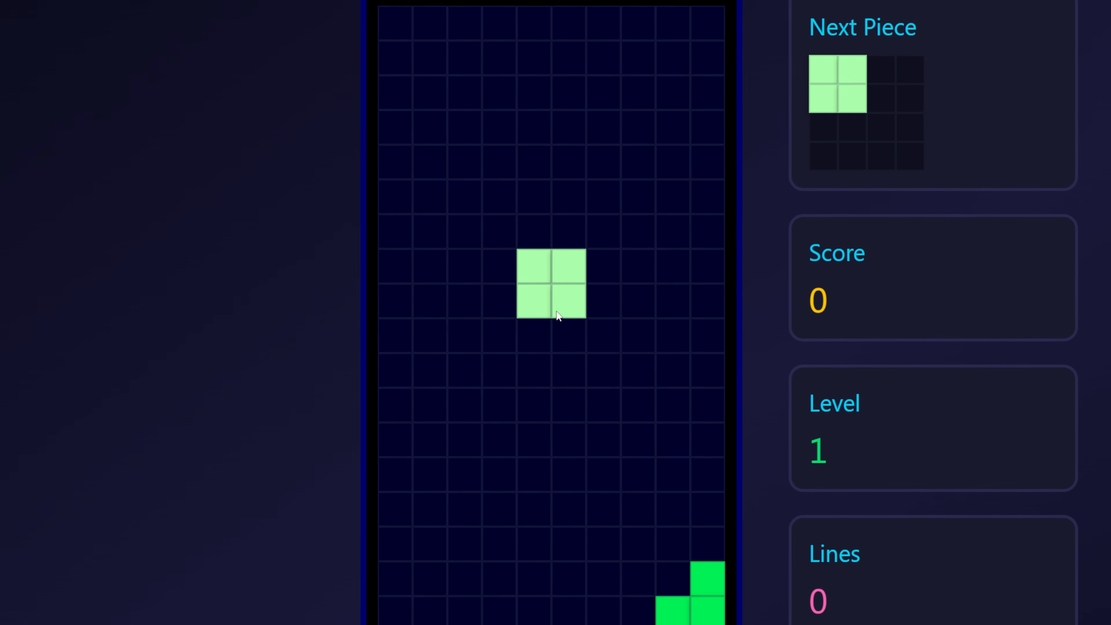
# Place two square pieces side by side on the board floor, starting from the left wall
pyautogui.press('Left')
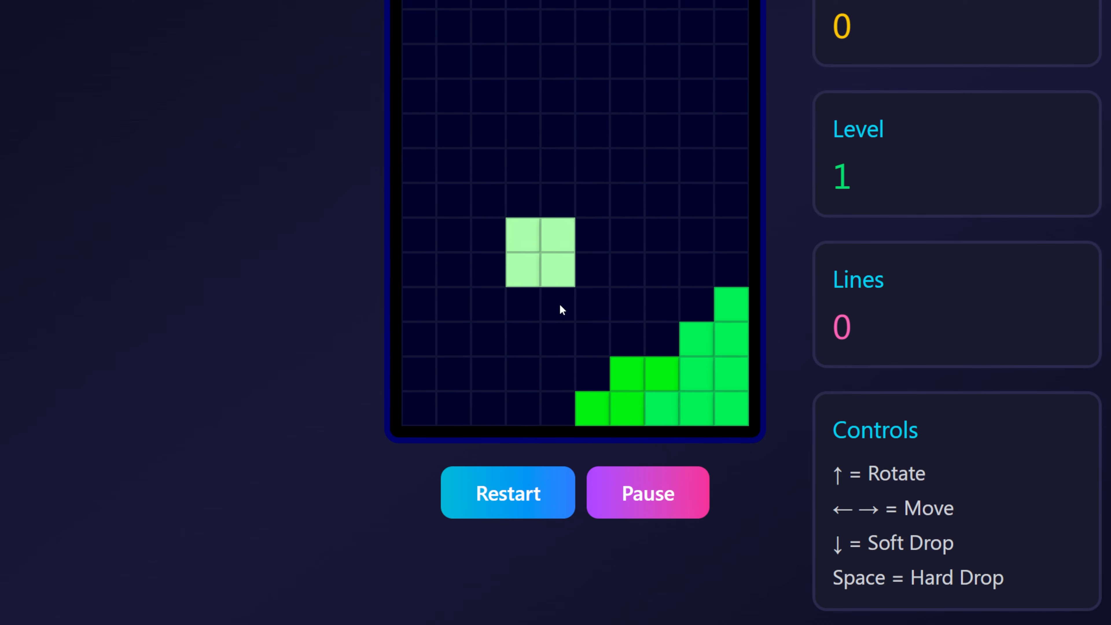
pyautogui.press('Left')
pyautogui.press('Left')
pyautogui.press('Left')
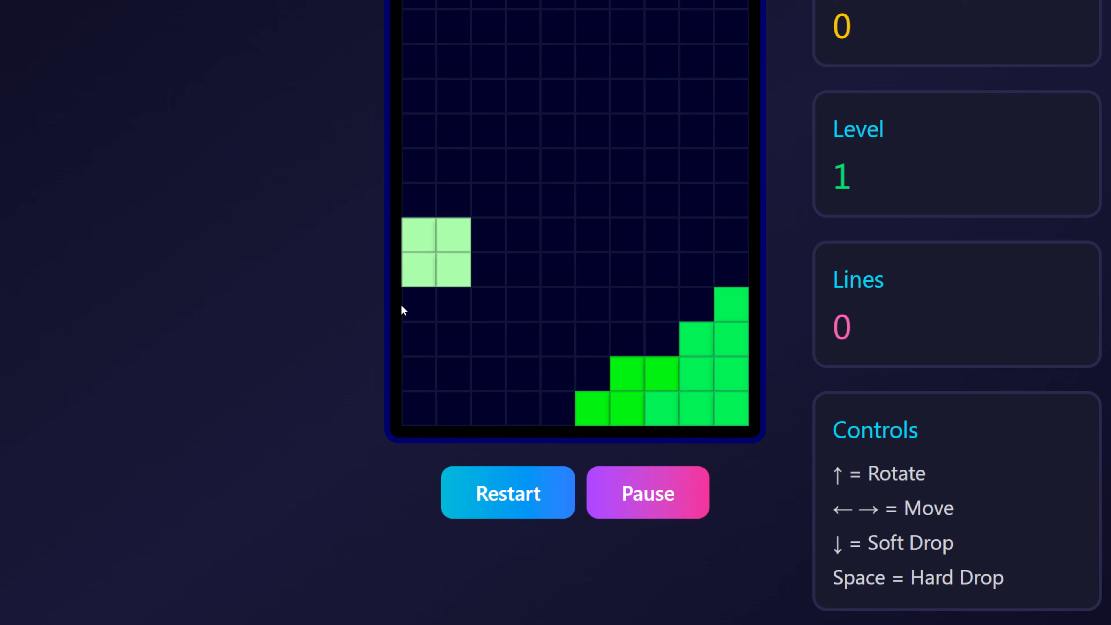
pyautogui.press('space')
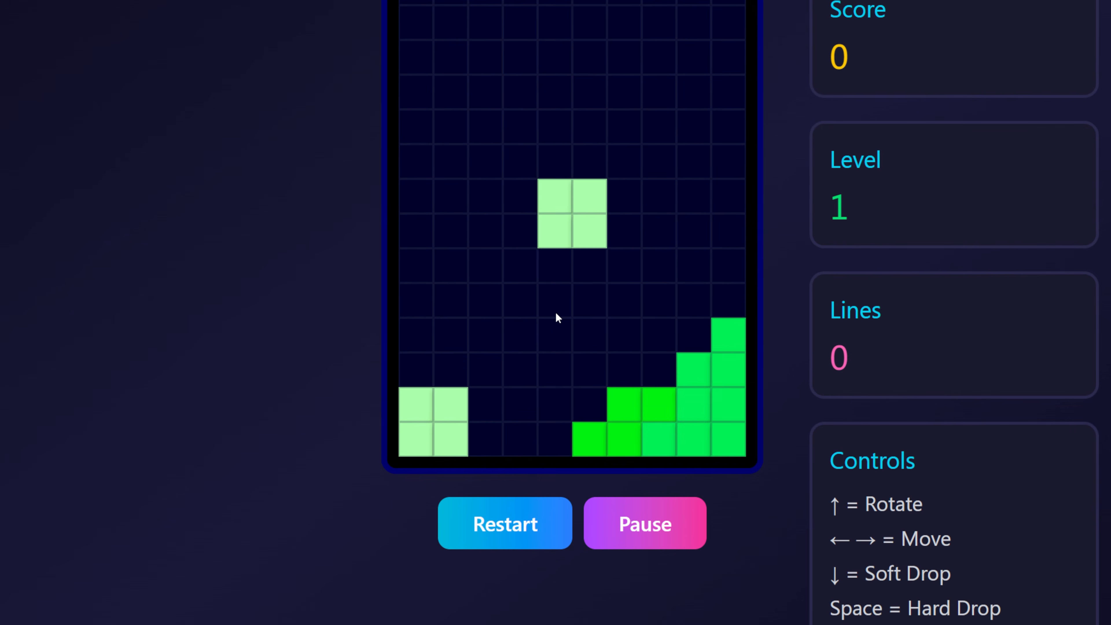
pyautogui.press('Left')
pyautogui.press('Left')
pyautogui.press('Down')
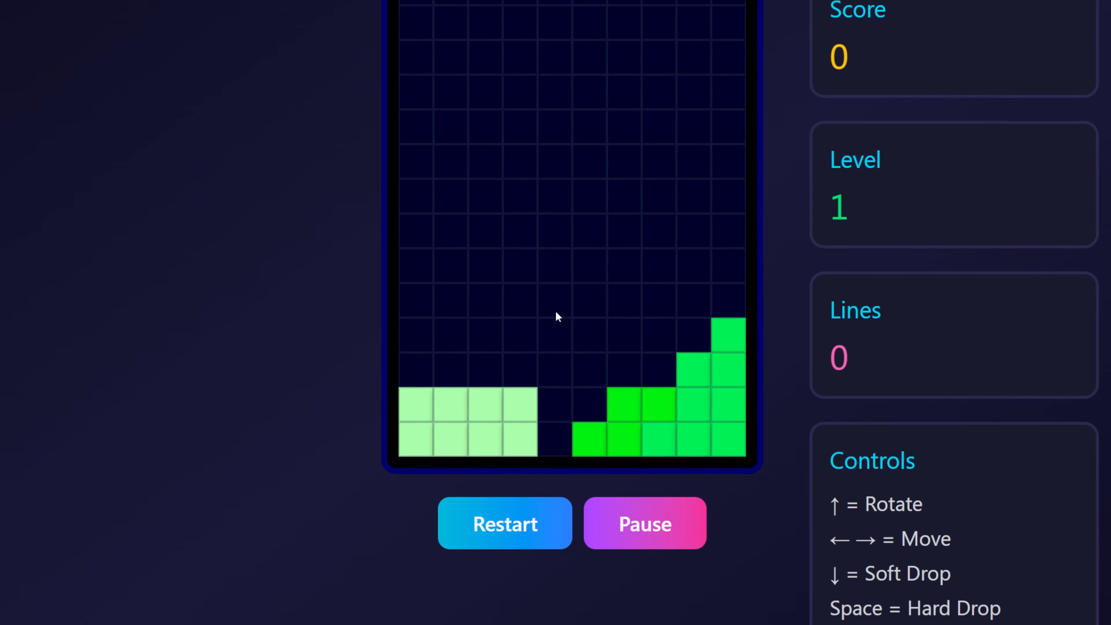
# Turn the I piece upright and align it above the one-column gap next to the square pieces
pyautogui.press('Up')
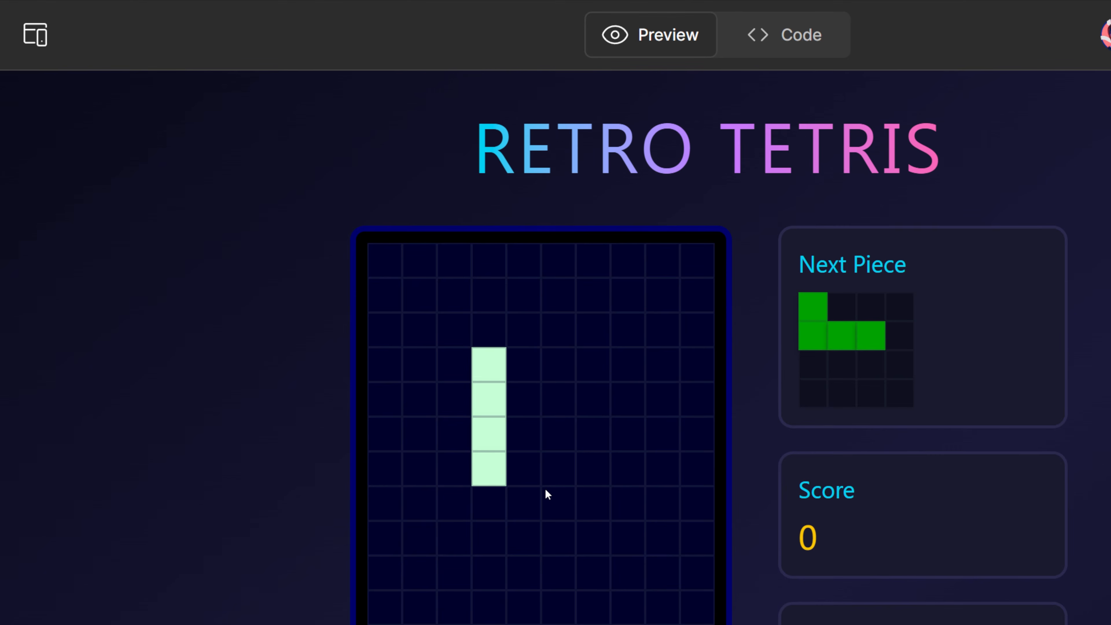
pyautogui.press('Right')
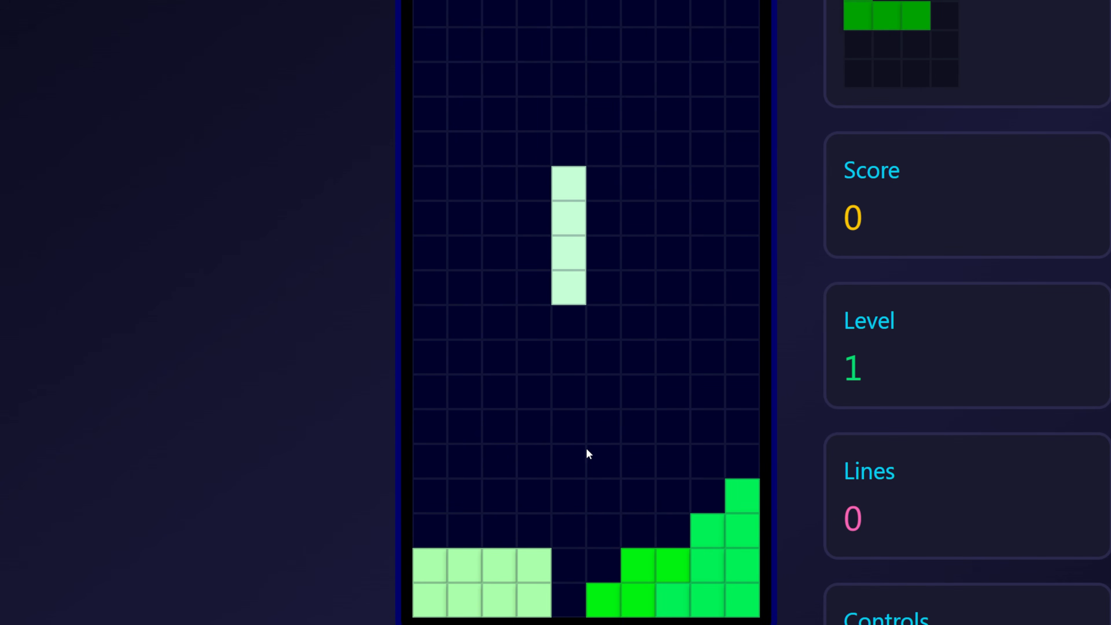